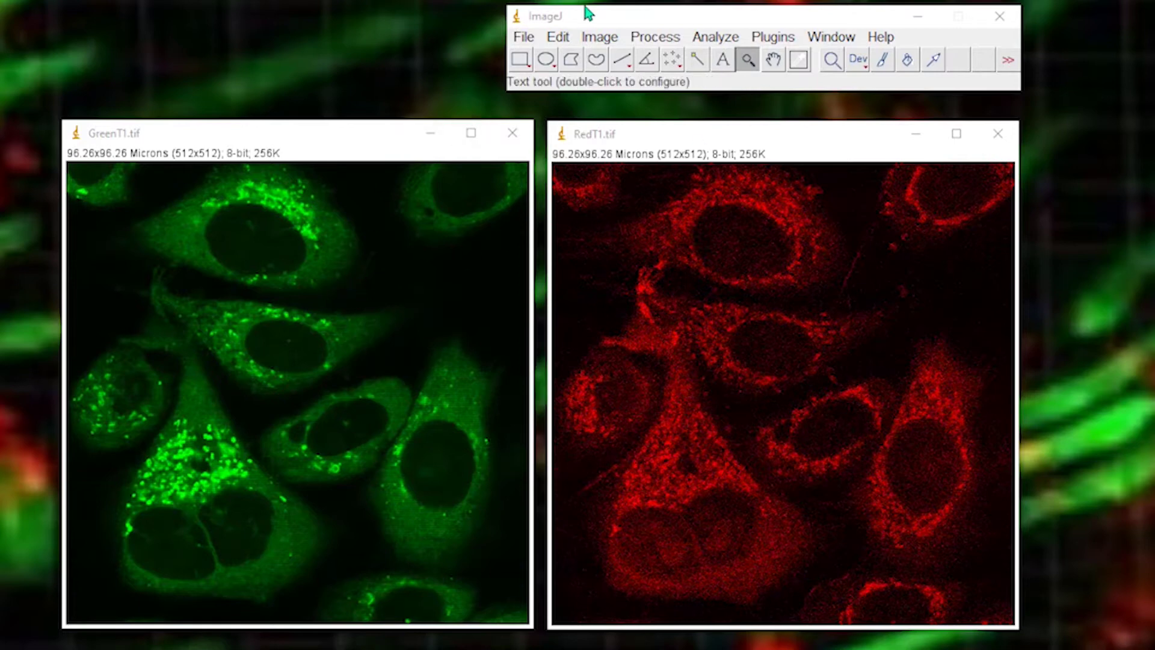
# Step: Merge RedT1.tif as C1 (red) and GreenT1.tif as C2 (green) into a Composite, then reposition its window
pyautogui.click(595, 40)
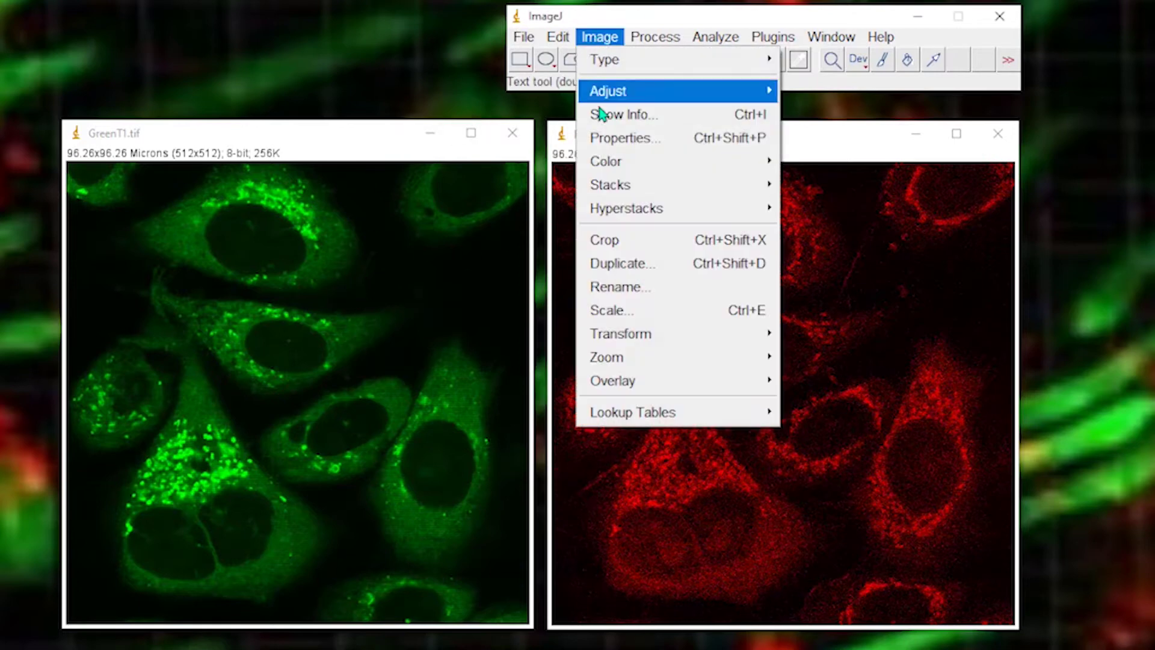
pyautogui.moveTo(605, 161)
pyautogui.click(855, 186)
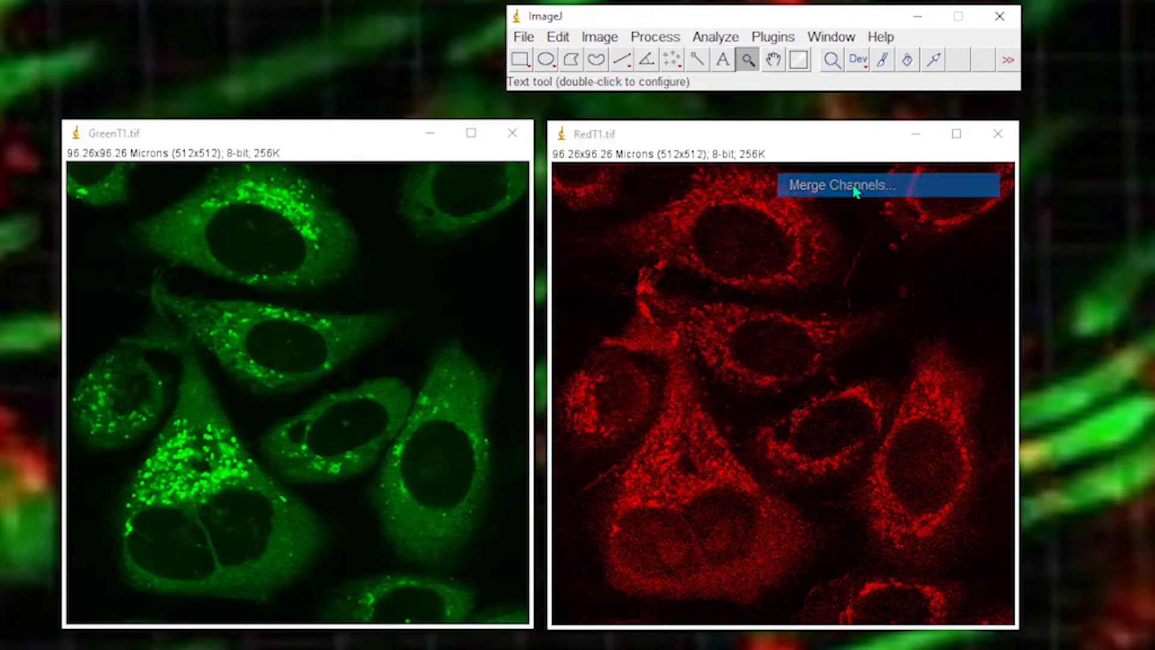
pyautogui.click(575, 118)
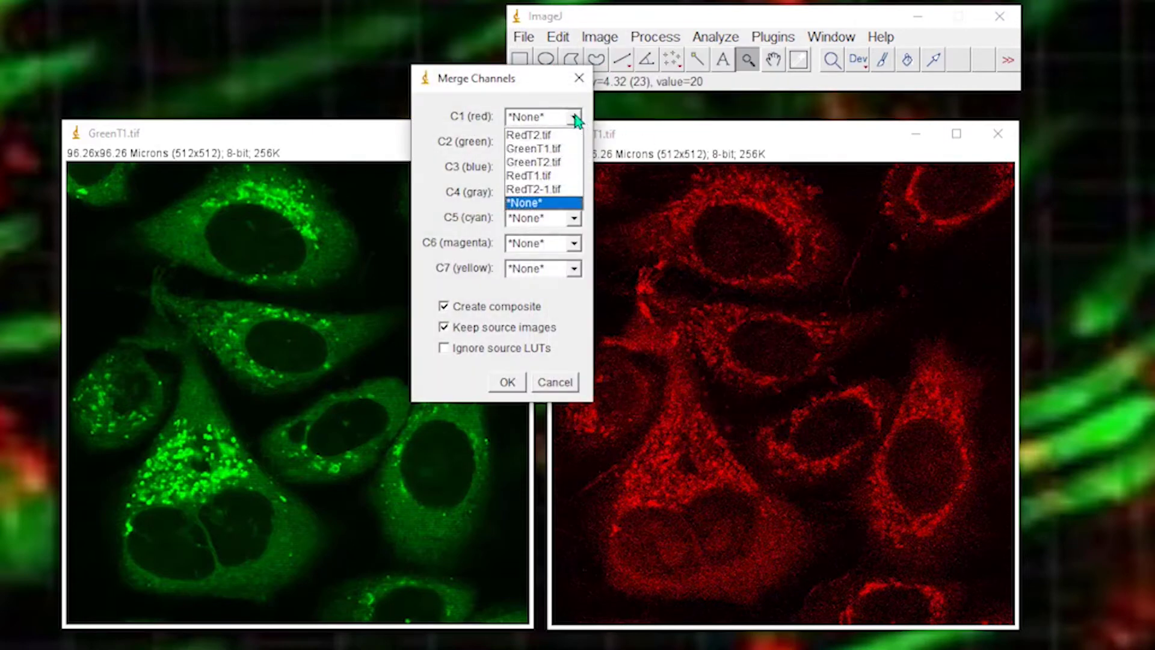
pyautogui.click(554, 175)
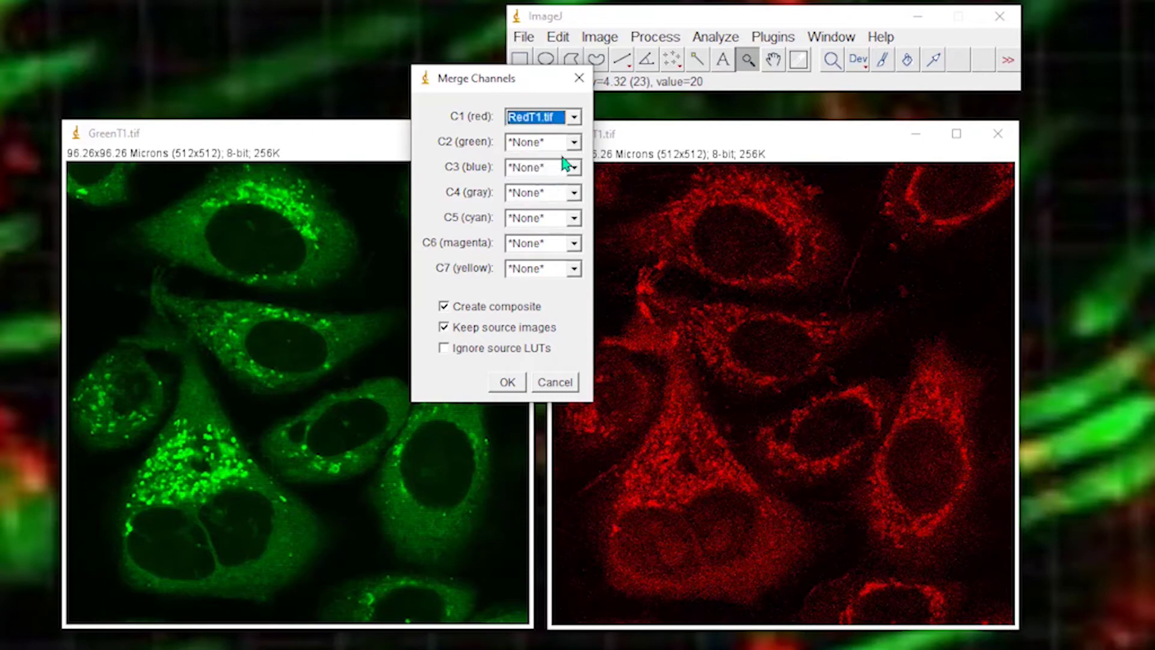
pyautogui.click(573, 143)
pyautogui.click(542, 174)
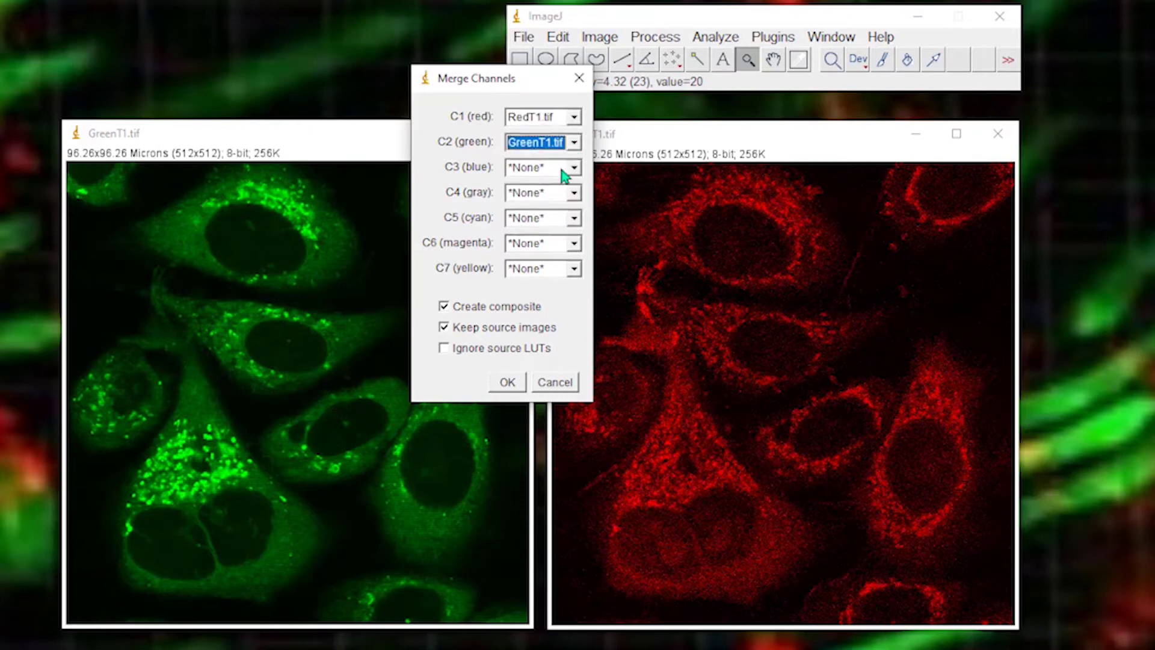
pyautogui.click(507, 383)
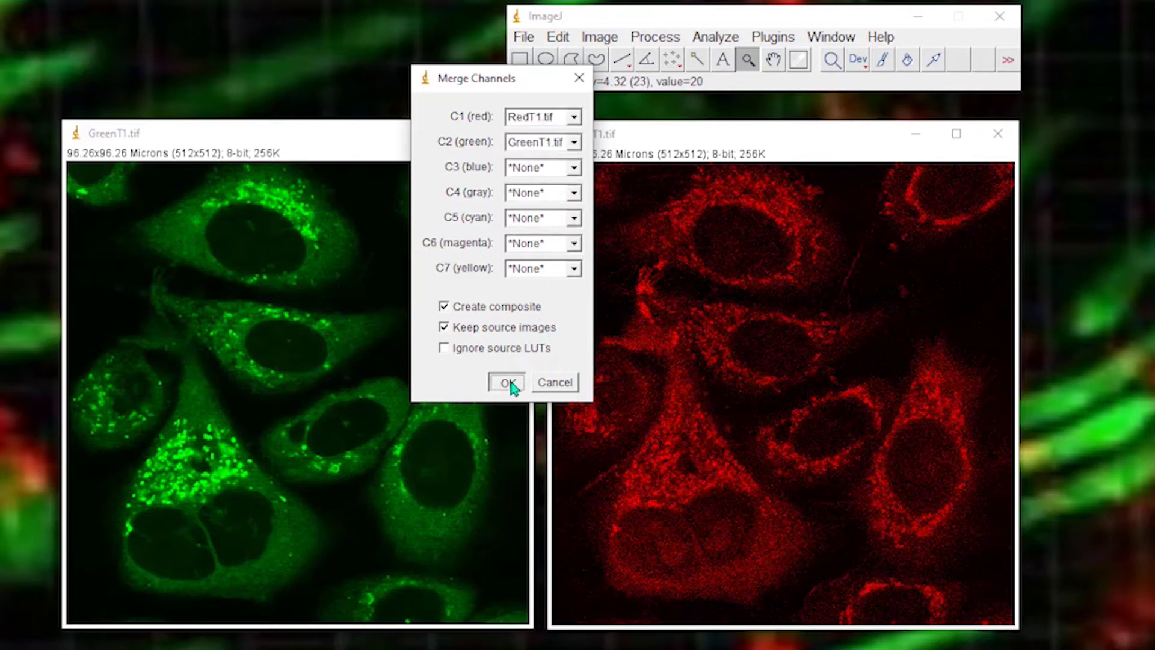
pyautogui.moveTo(675, 180); pyautogui.dragTo(558, 90)
pyautogui.click(575, 358)
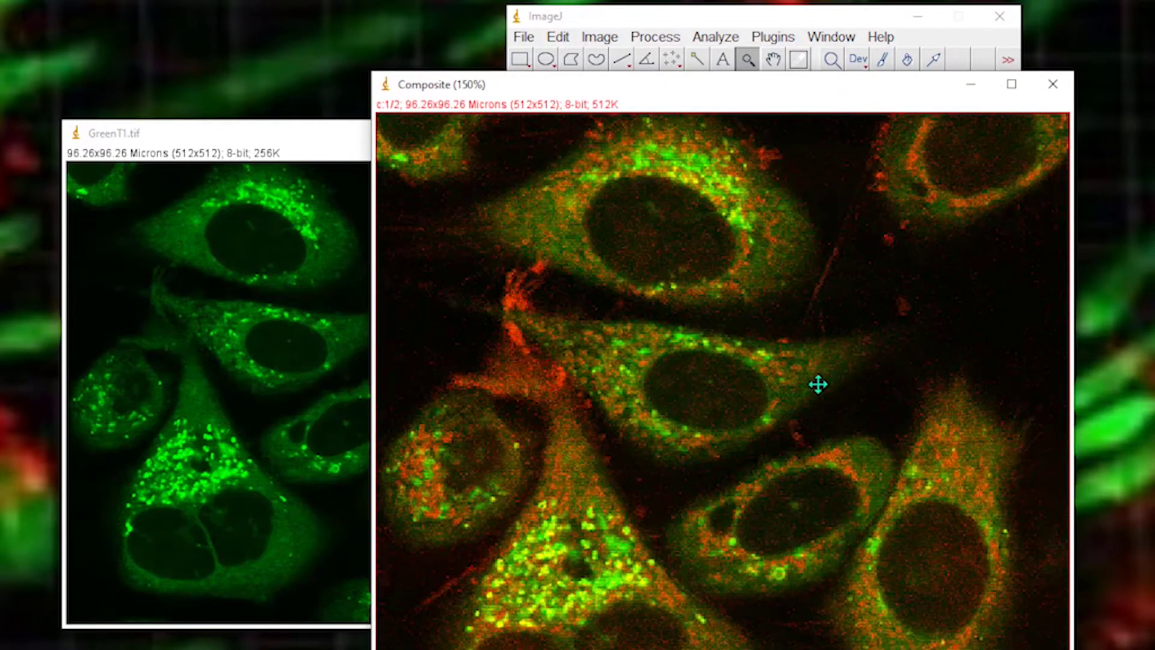
pyautogui.click(633, 467)
pyautogui.click(720, 458)
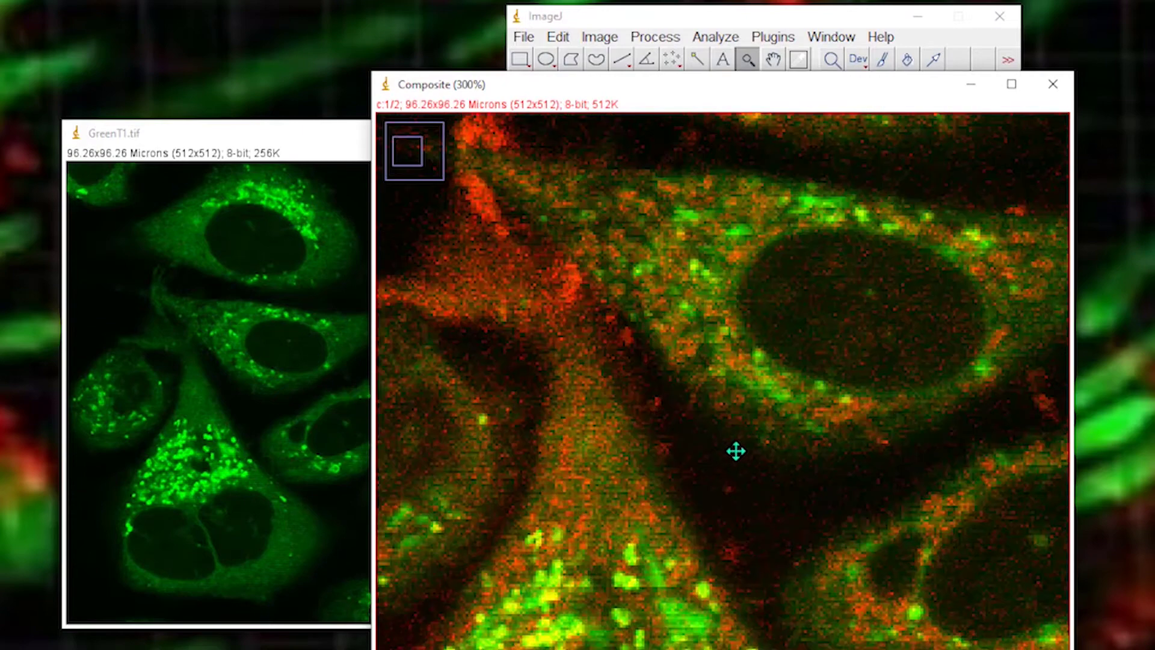
pyautogui.click(739, 451)
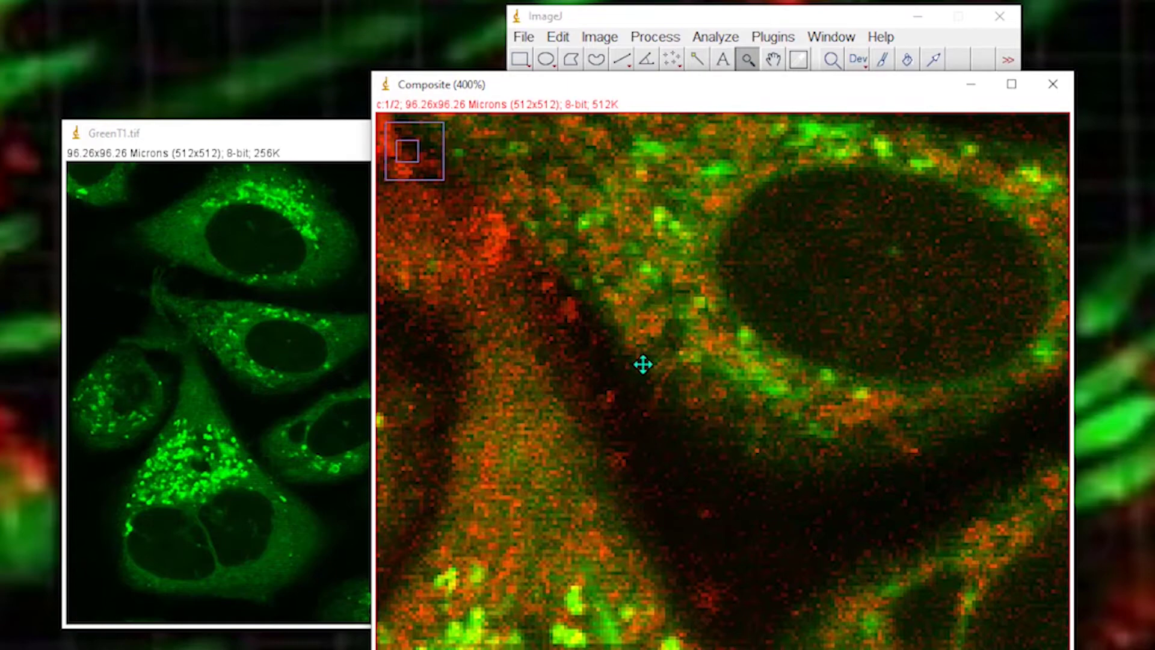
pyautogui.scroll(-3, 643, 364)
pyautogui.scroll(-1, 642, 364)
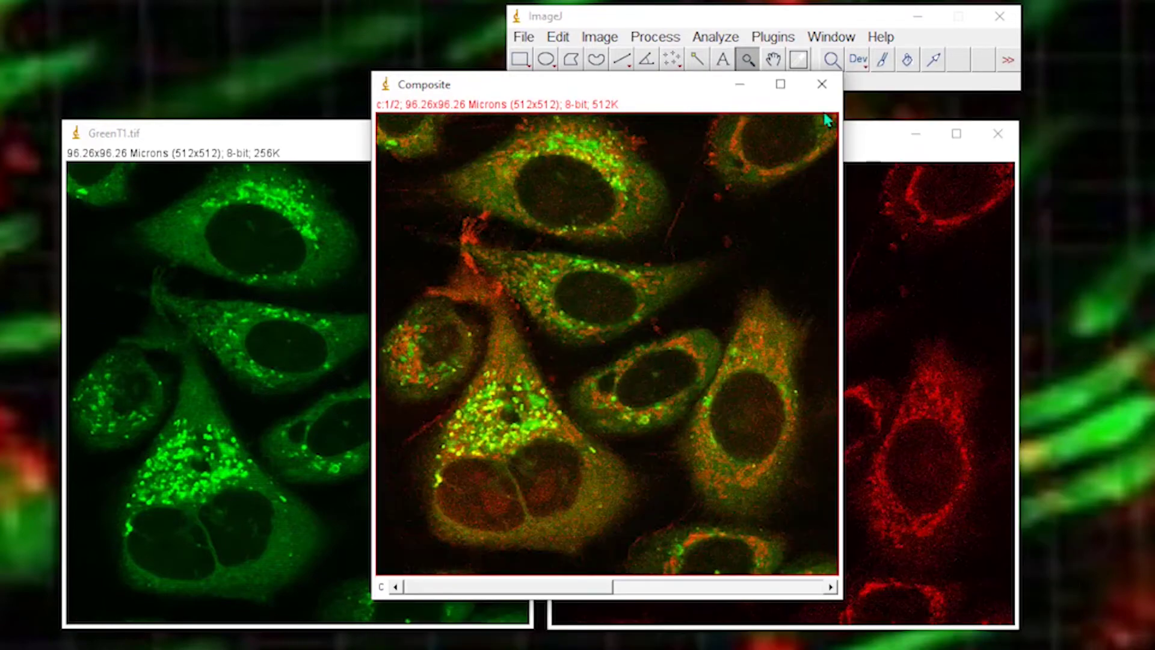
# Step: Close the Composite image, minimize RedT1.tif, and dismiss GreenT1's window options
pyautogui.click(822, 84)
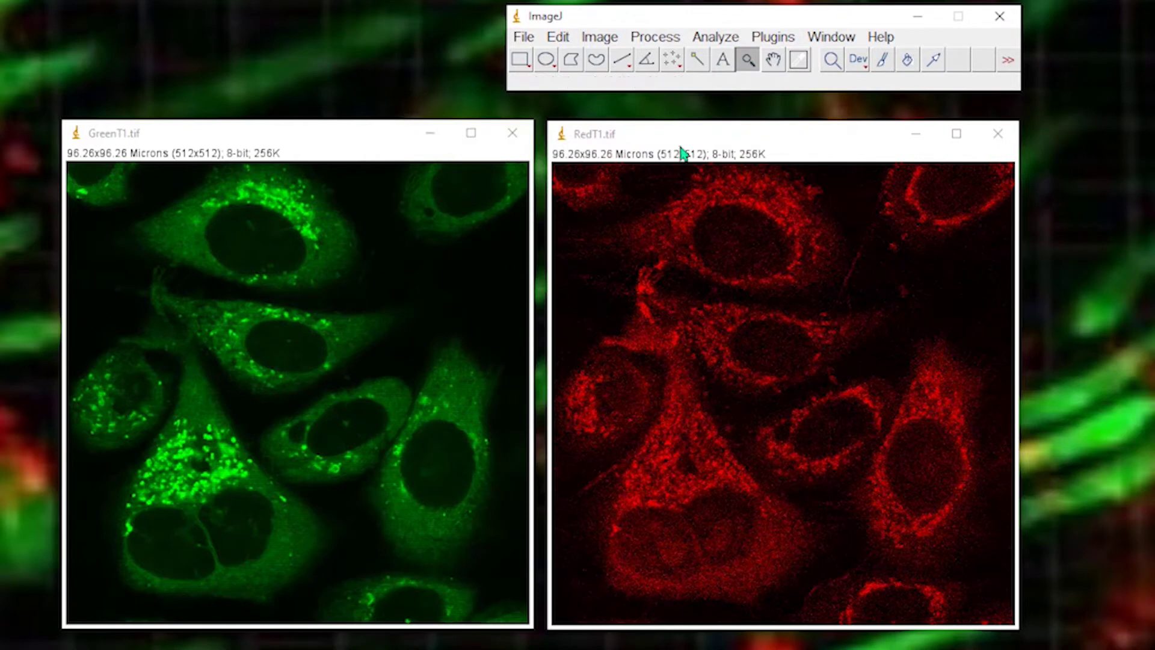
pyautogui.click(917, 137)
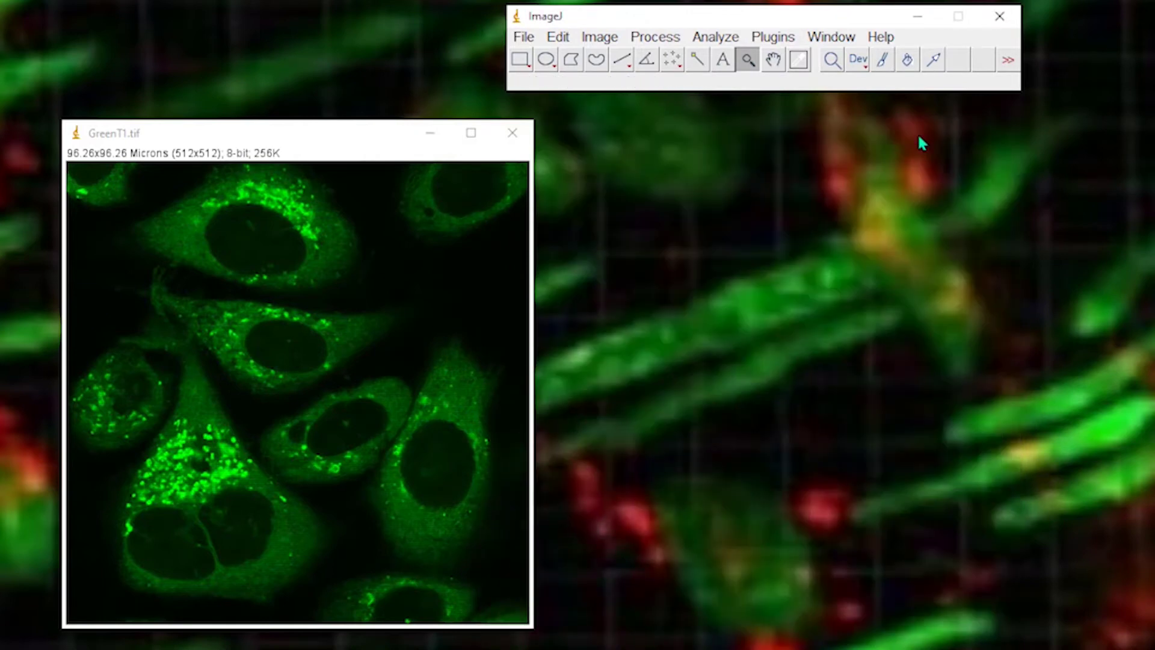
pyautogui.rightClick(263, 147)
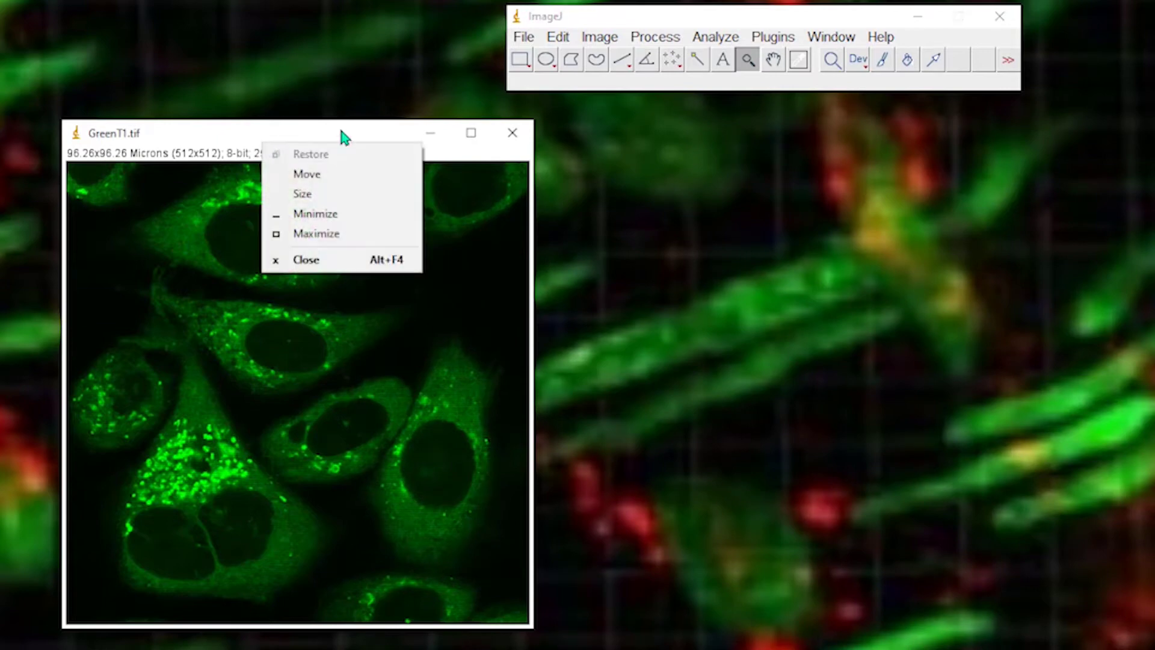
pyautogui.click(562, 38)
# Step: Cancel an Image > Duplicate of GreenT1.tif, then bring up the Plugins > Analyze submenu
pyautogui.click(591, 38)
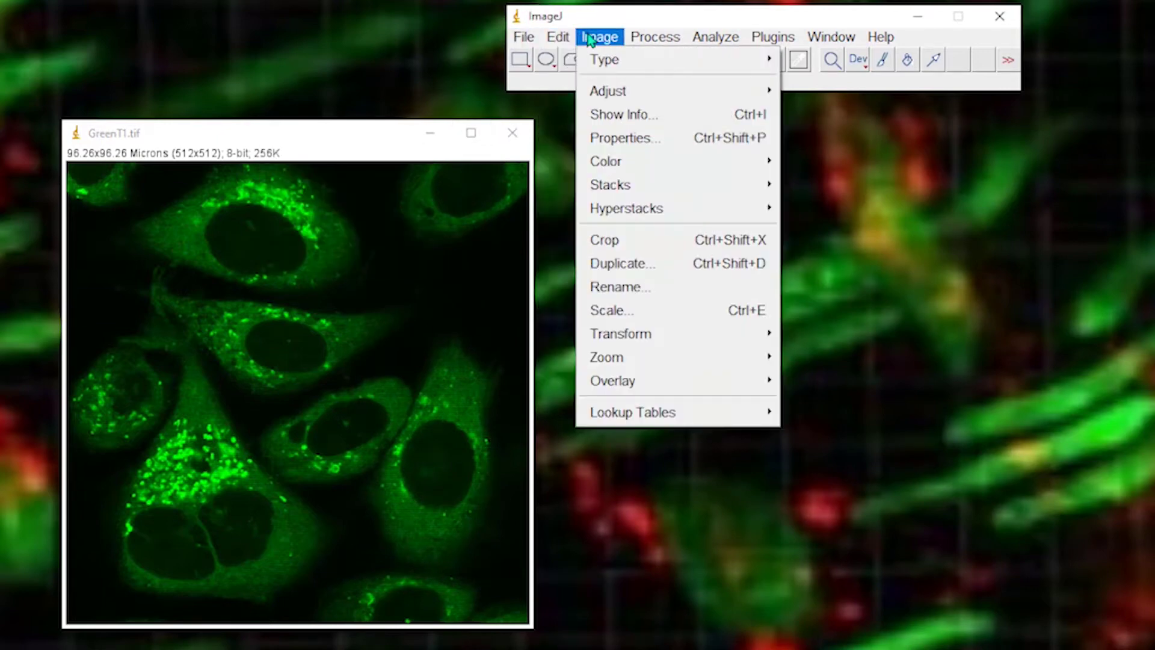
pyautogui.click(611, 264)
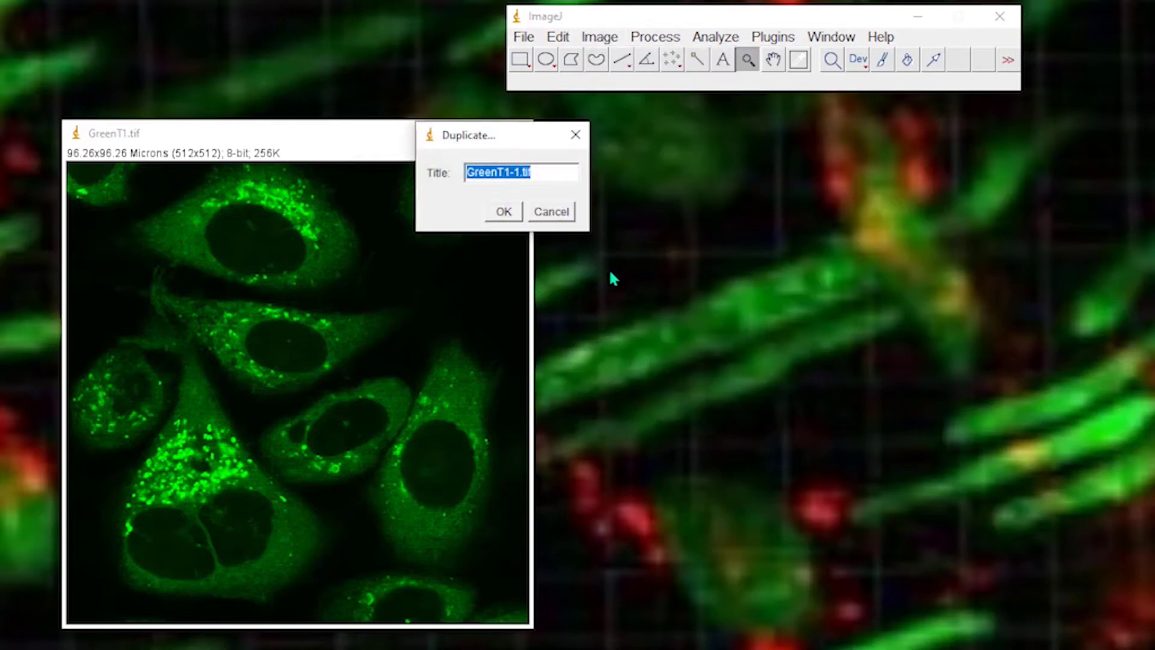
pyautogui.click(544, 218)
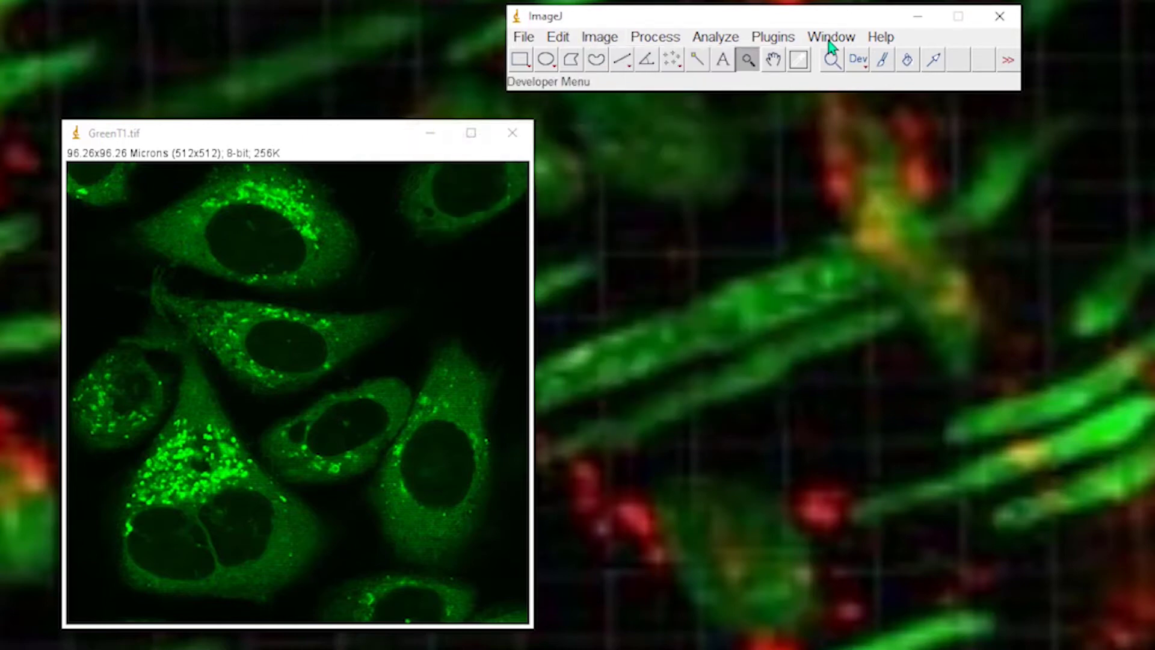
pyautogui.click(773, 37)
pyautogui.moveTo(782, 234)
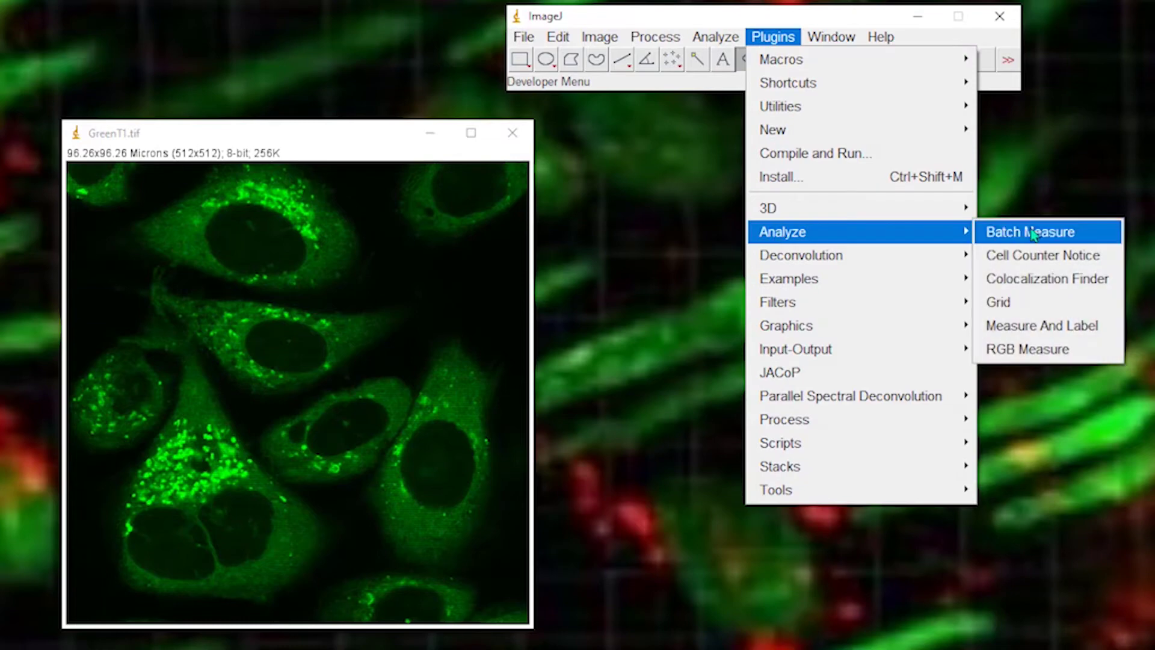
# Step: Run Colocalization Finder with GreenT1.tif as both Image 1 and Image 2
pyautogui.click(1039, 285)
pyautogui.moveTo(505, 127); pyautogui.dragTo(687, 131)
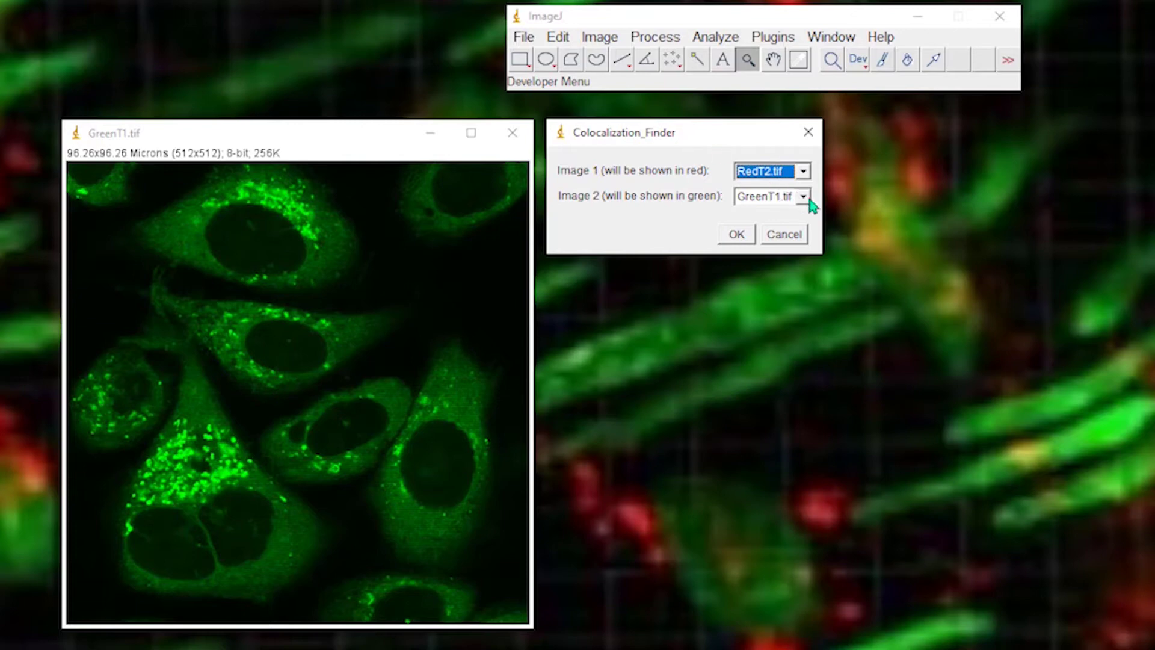
pyautogui.click(803, 172)
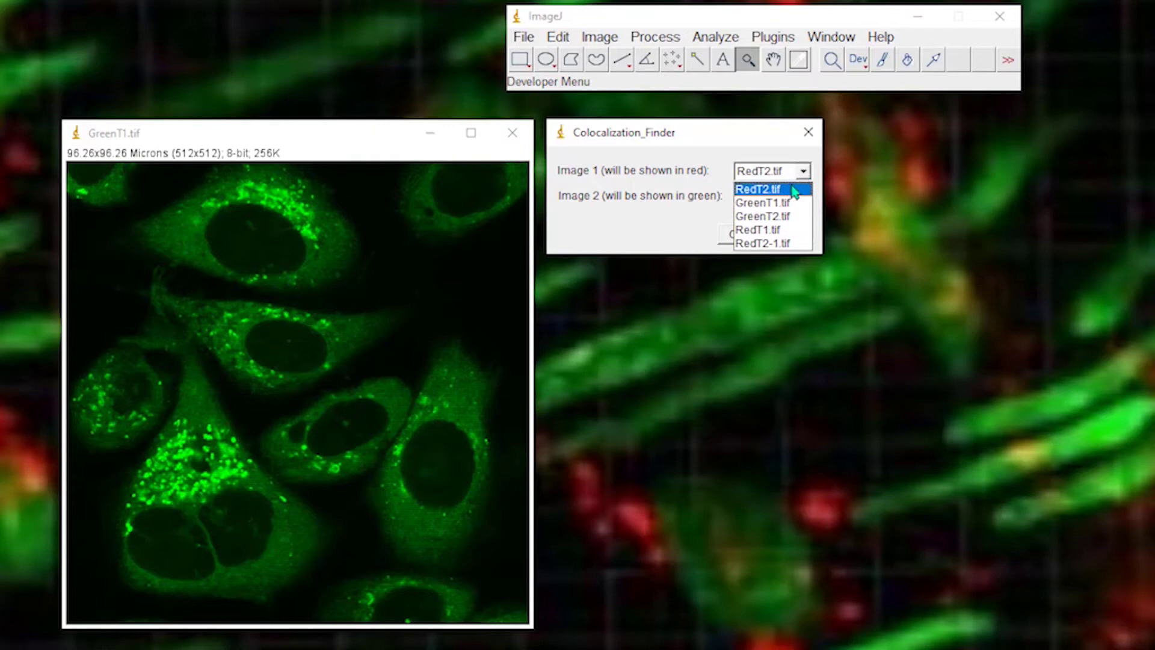
pyautogui.click(782, 203)
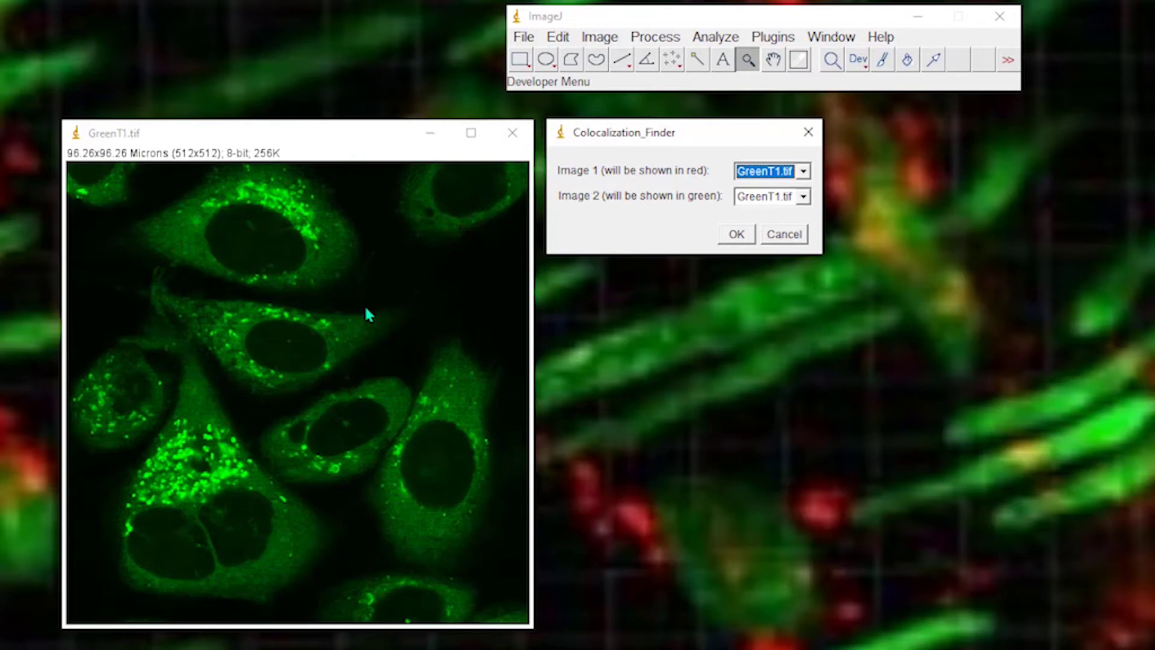
pyautogui.click(731, 236)
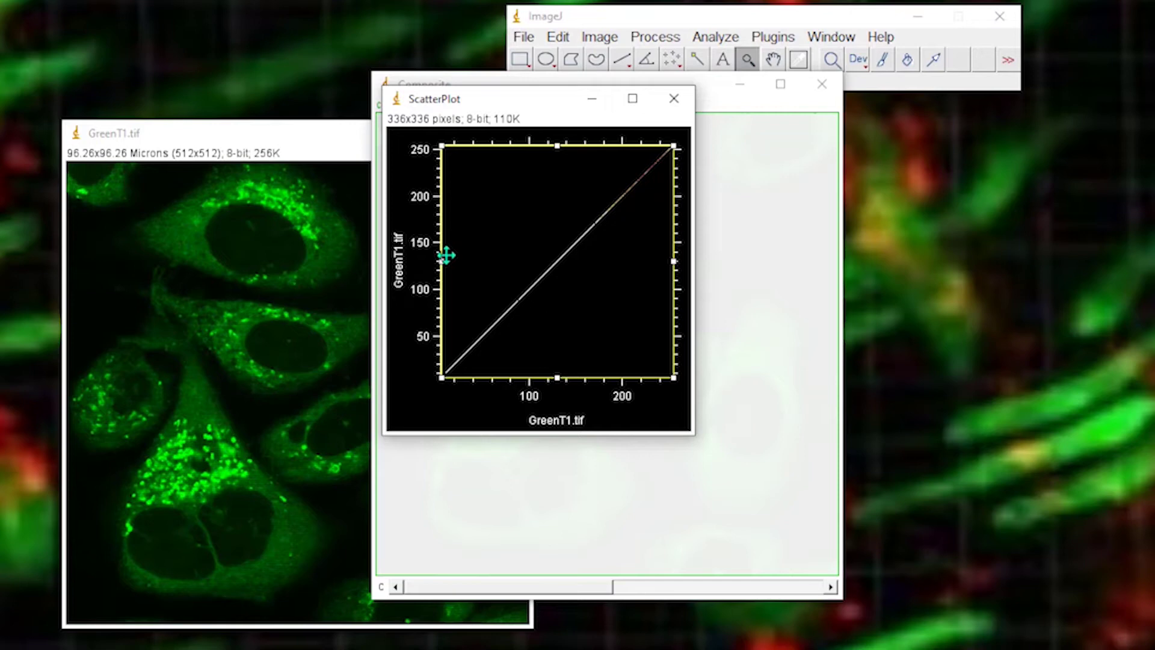
# Step: Close the ScatterPlot and Composite windows and move GreenT2.tif right to uncover GreenT1.tif
pyautogui.click(673, 98)
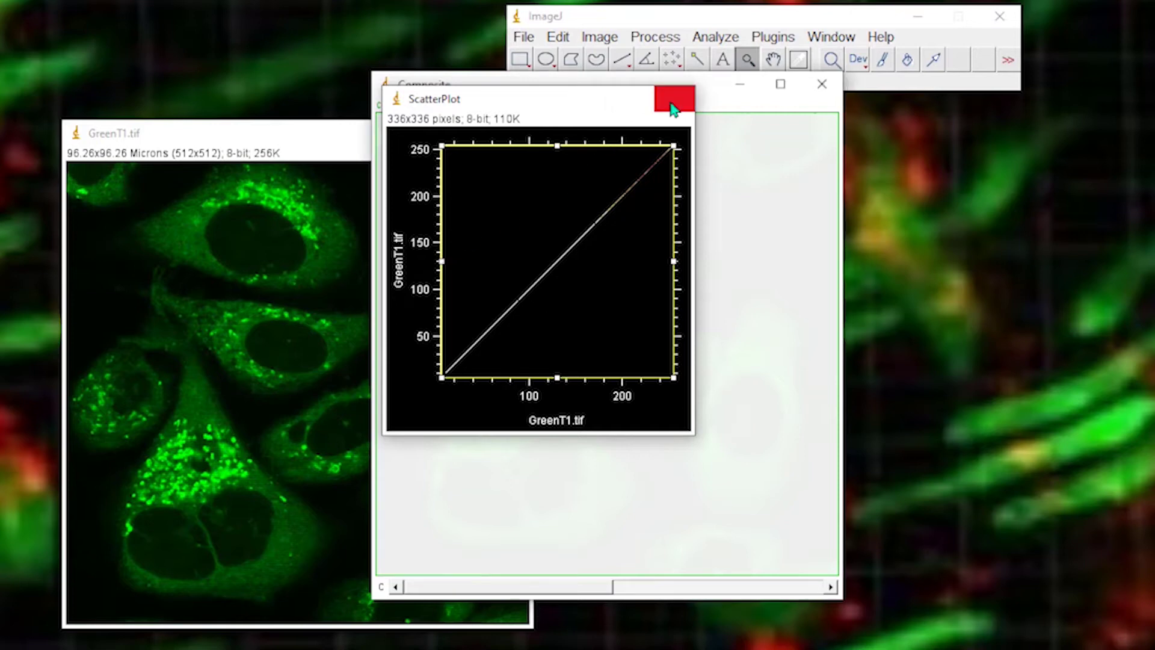
pyautogui.click(821, 84)
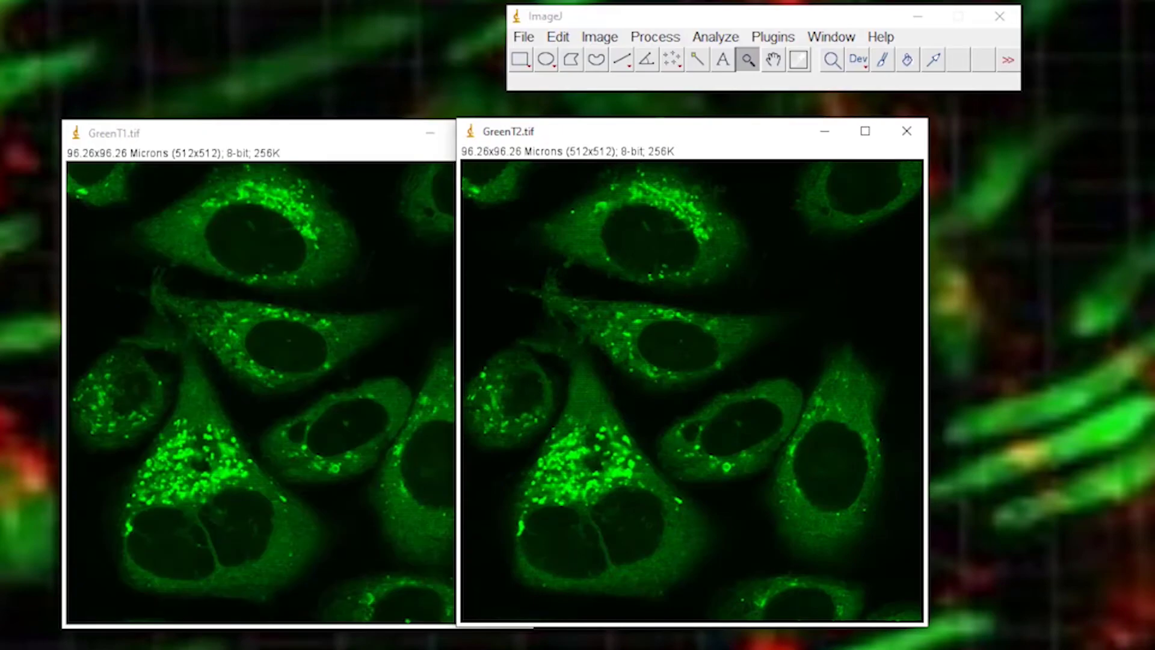
pyautogui.moveTo(594, 143); pyautogui.dragTo(685, 147)
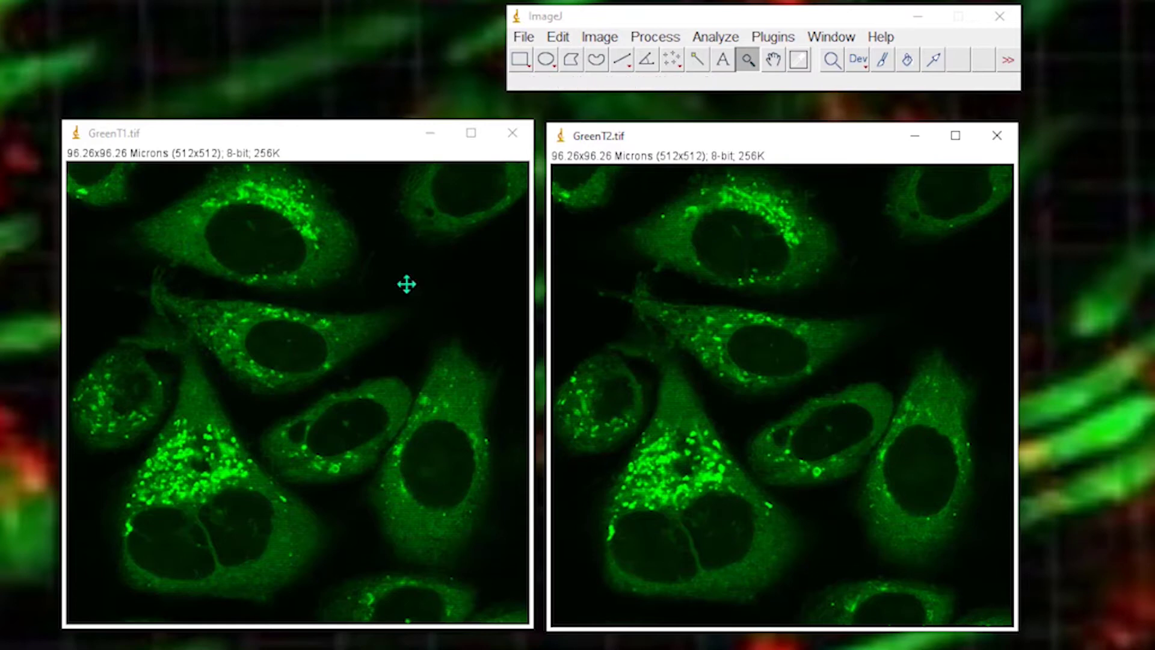
# Step: Run Colocalization Finder with GreenT1.tif as Image 1 and GreenT2.tif as Image 2
pyautogui.click(769, 38)
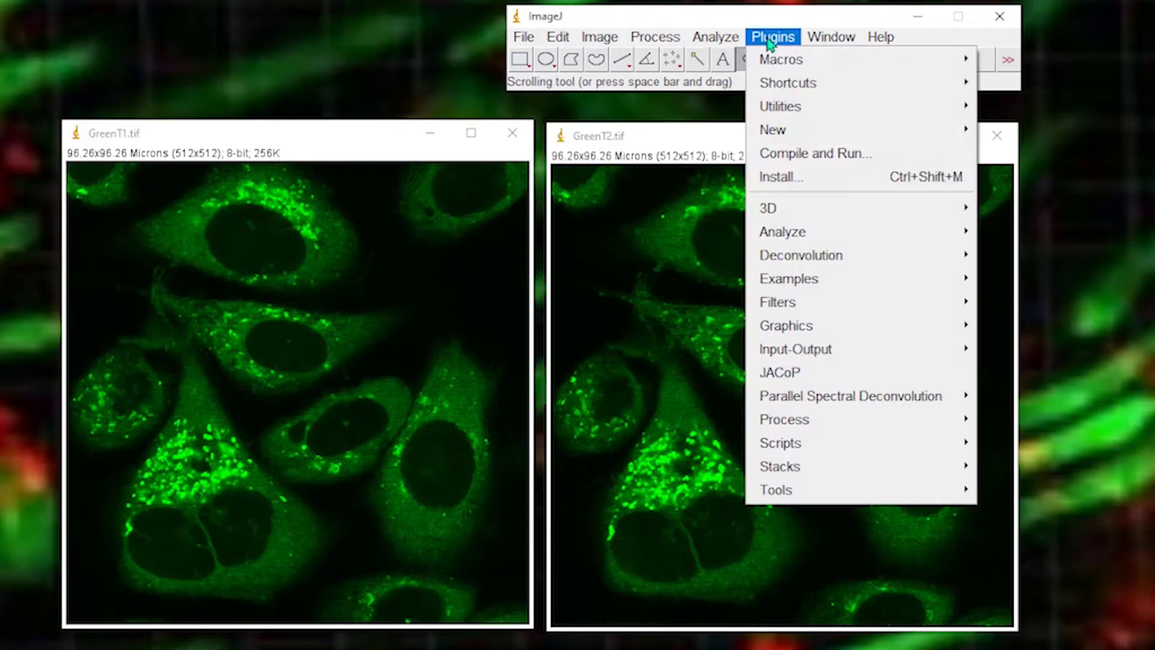
pyautogui.moveTo(809, 234)
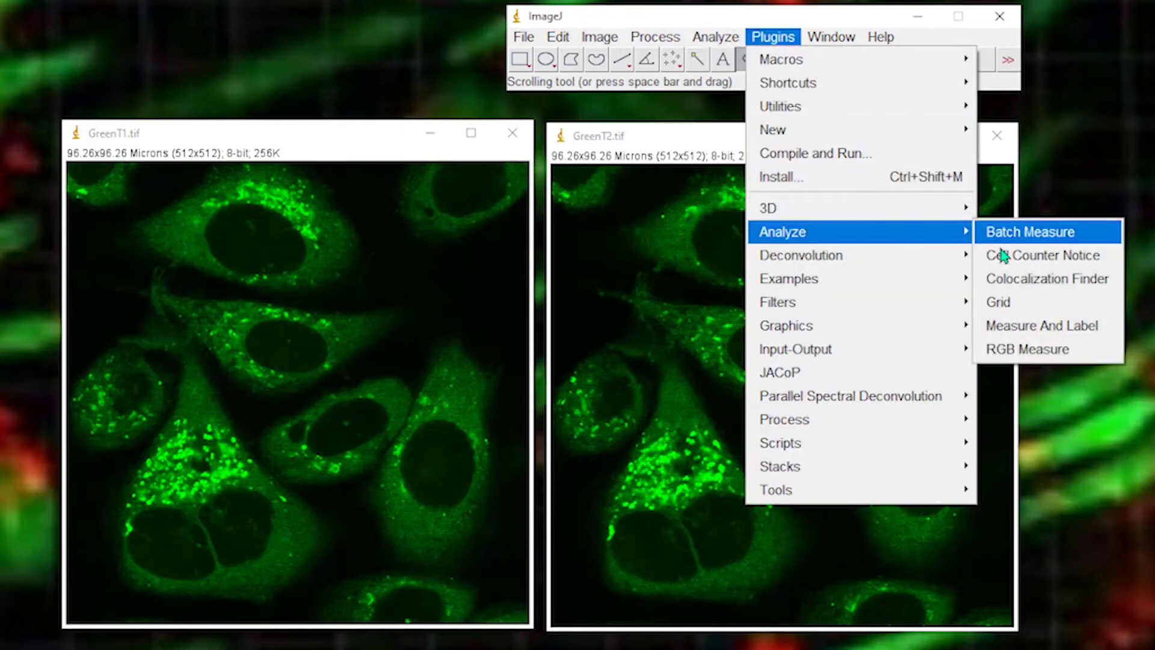
pyautogui.click(1010, 288)
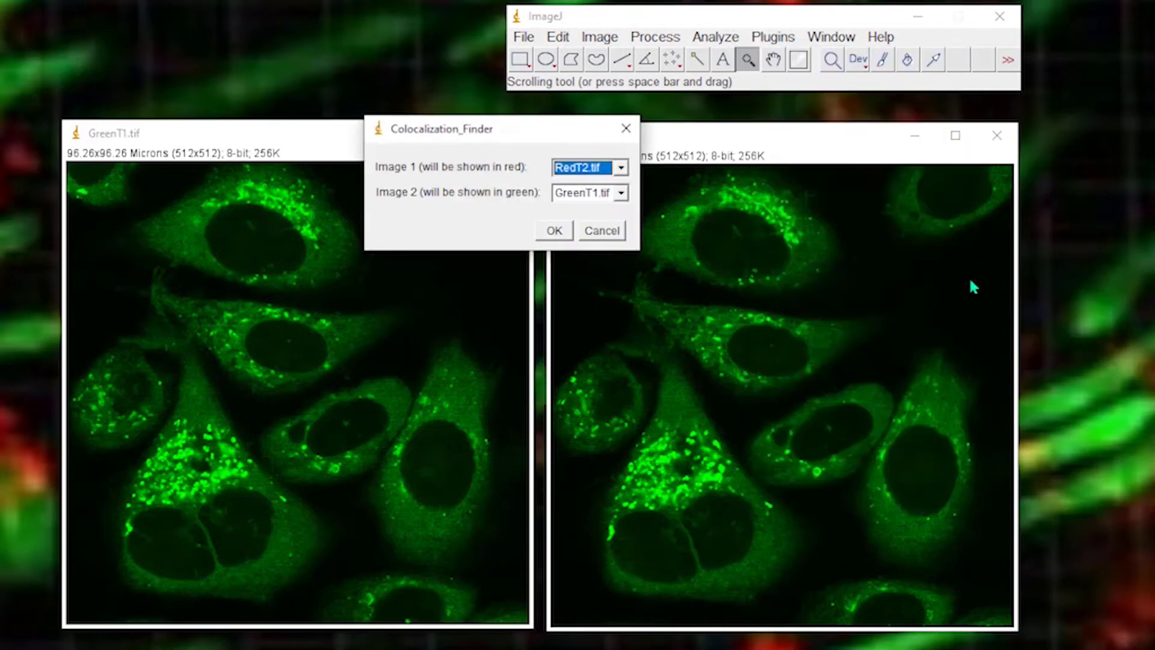
pyautogui.click(624, 170)
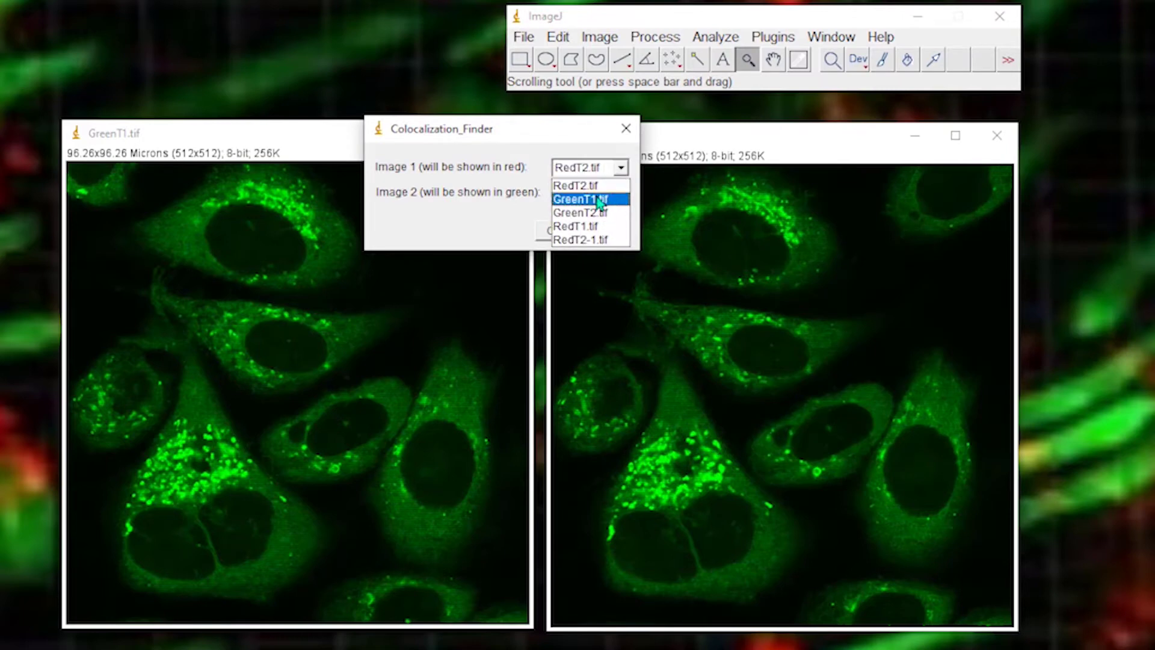
pyautogui.click(598, 200)
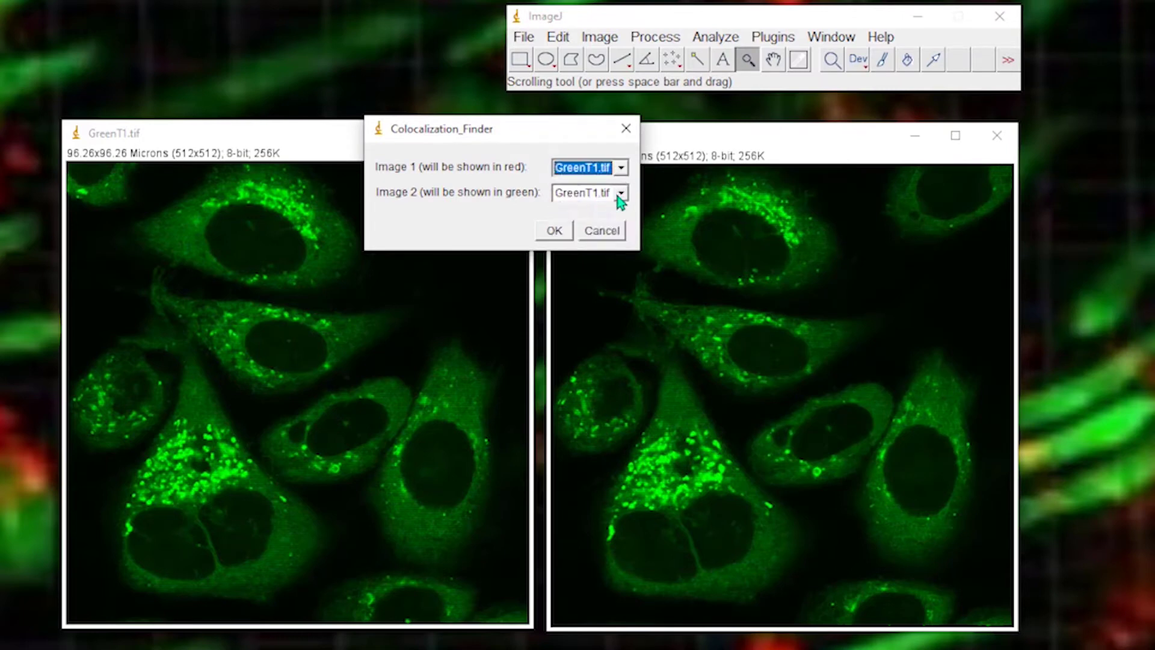
pyautogui.click(620, 194)
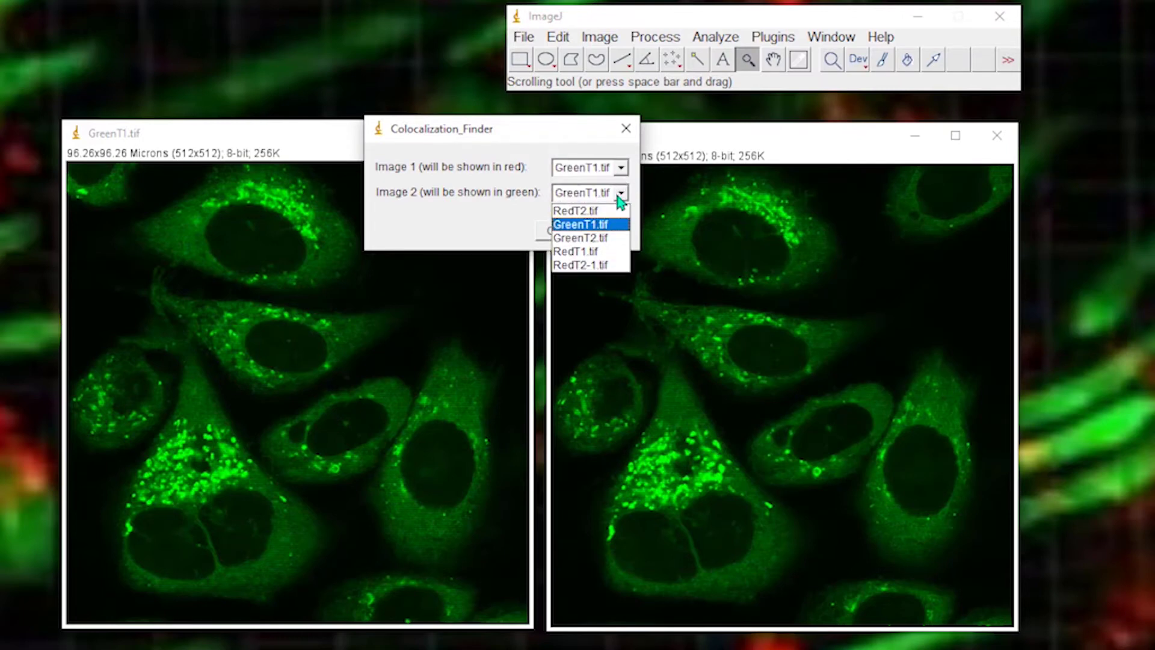
pyautogui.click(600, 240)
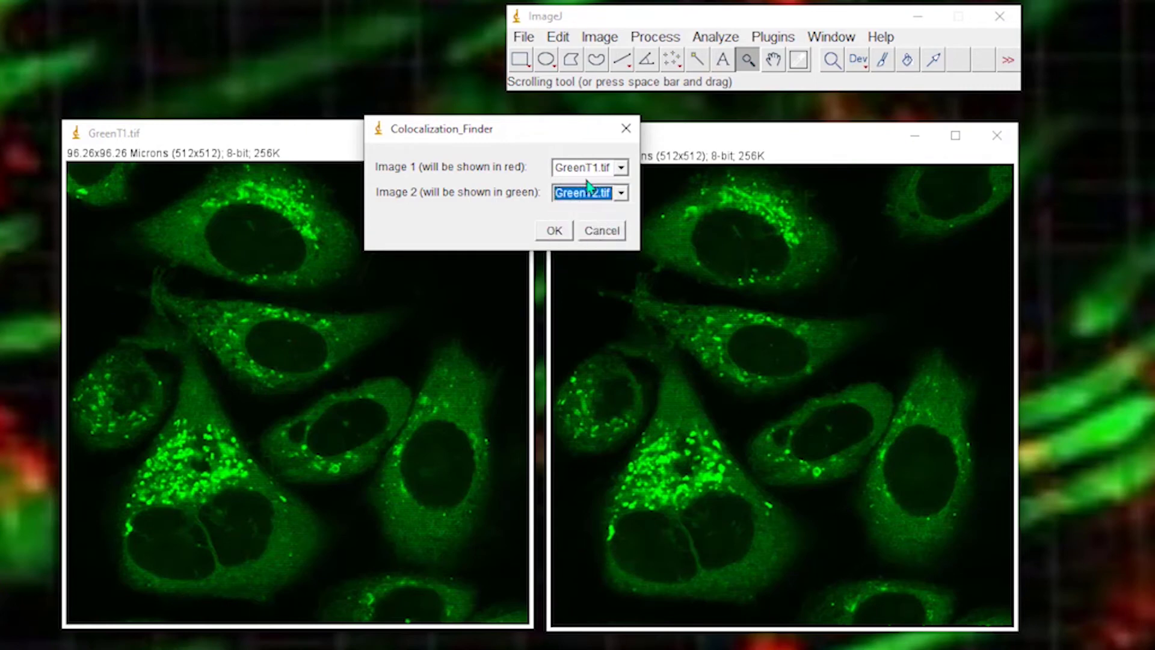
pyautogui.click(555, 232)
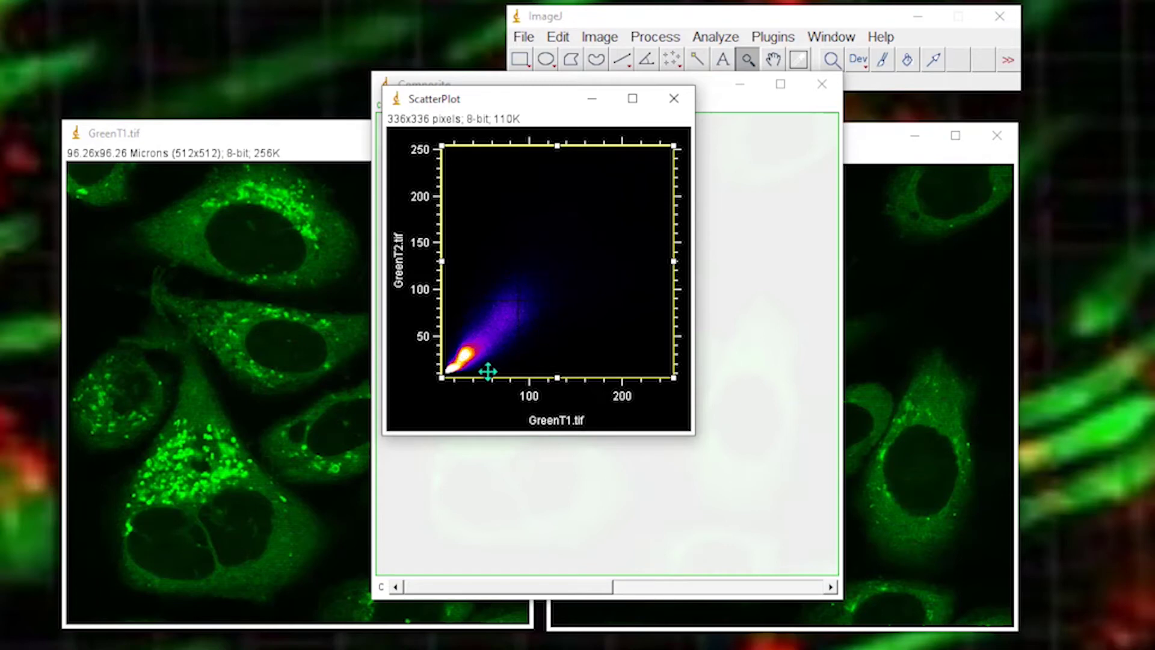
# Step: Close the scatter plot and minimize the Composite, GreenT2.tif and GreenT1.tif windows
pyautogui.click(676, 99)
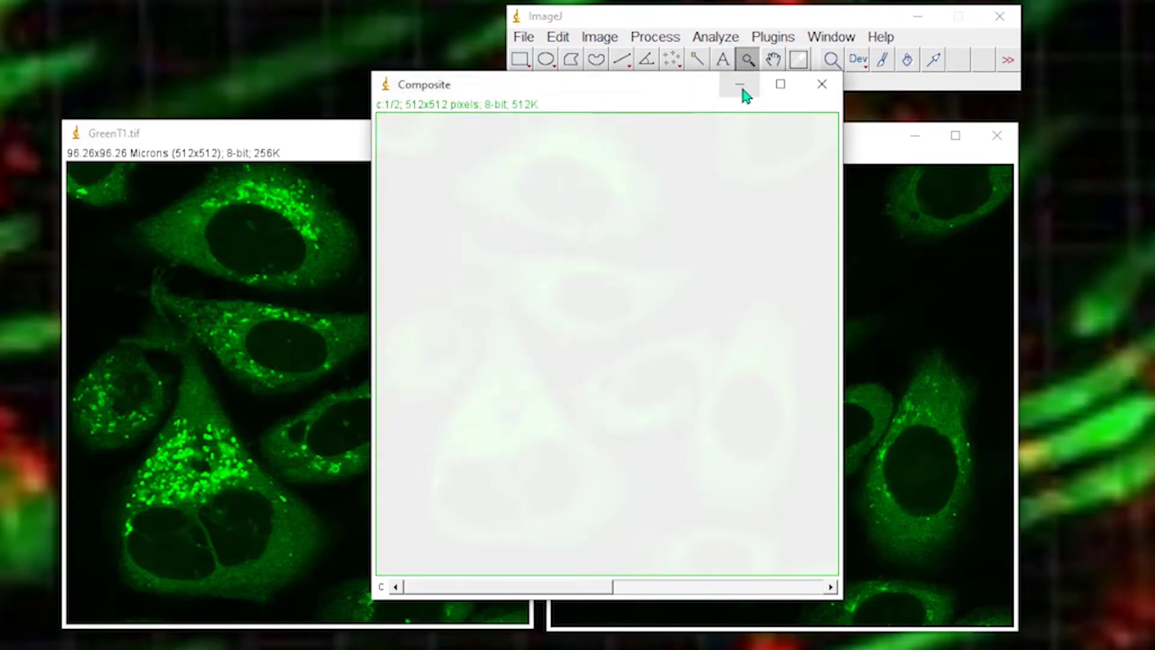
pyautogui.click(740, 85)
pyautogui.click(918, 133)
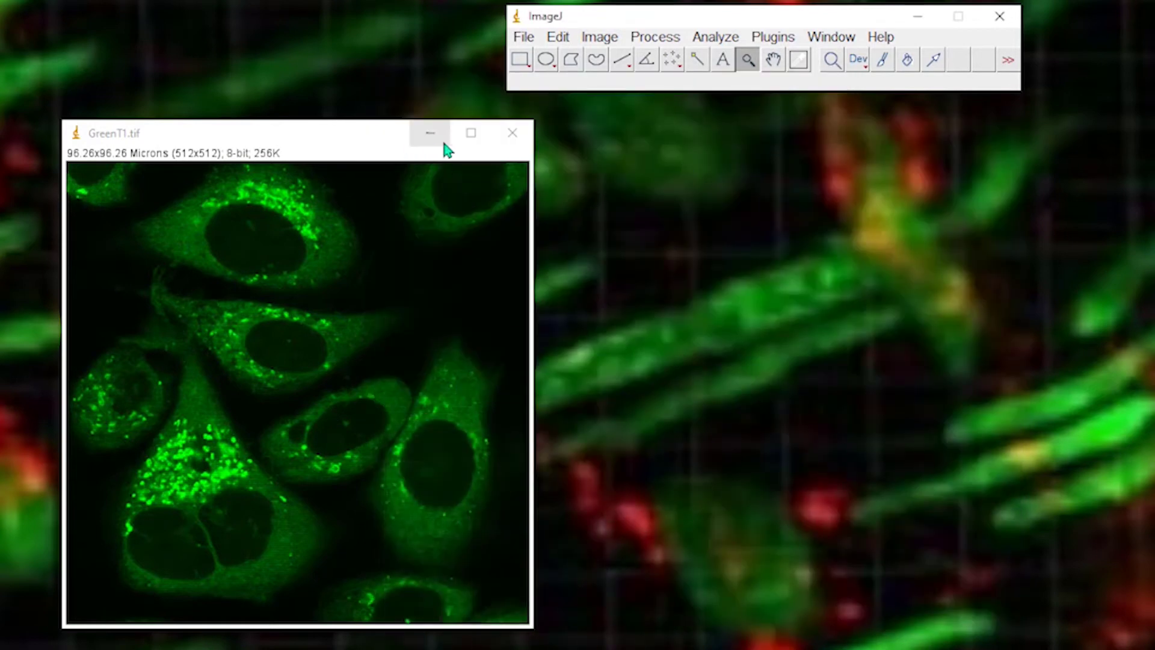
pyautogui.click(430, 136)
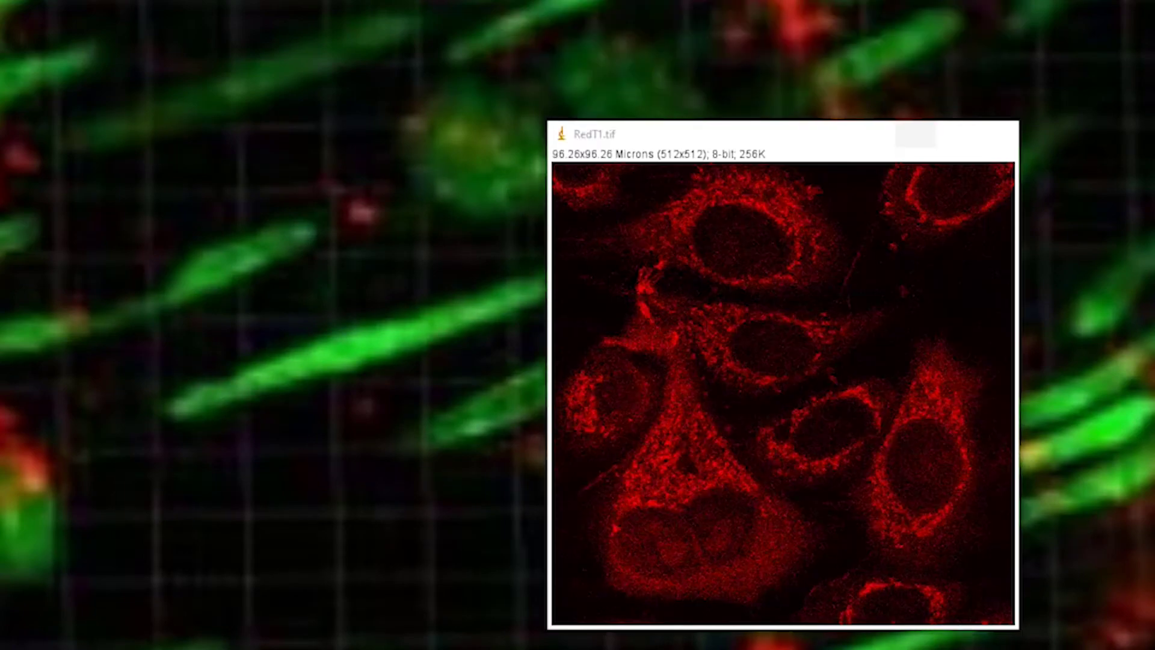
# Step: Place RedT1.tif on the left with RedT2-1.tif beside it, then bring up Plugins > Analyze
pyautogui.moveTo(649, 147); pyautogui.dragTo(211, 160)
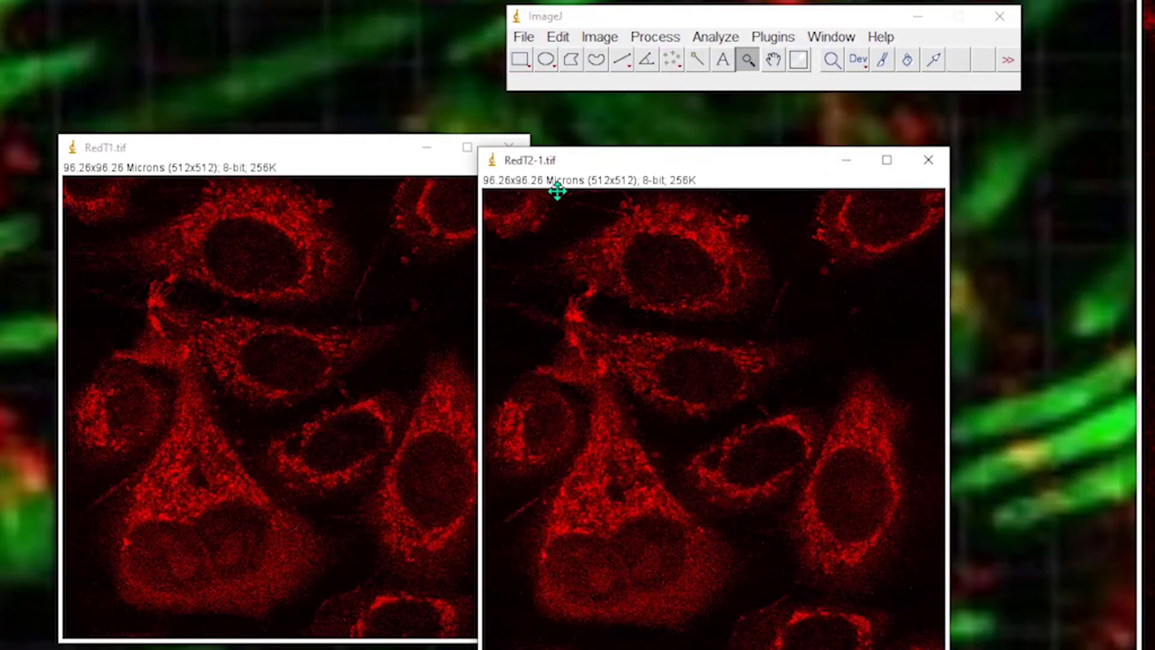
pyautogui.moveTo(519, 160); pyautogui.dragTo(589, 154)
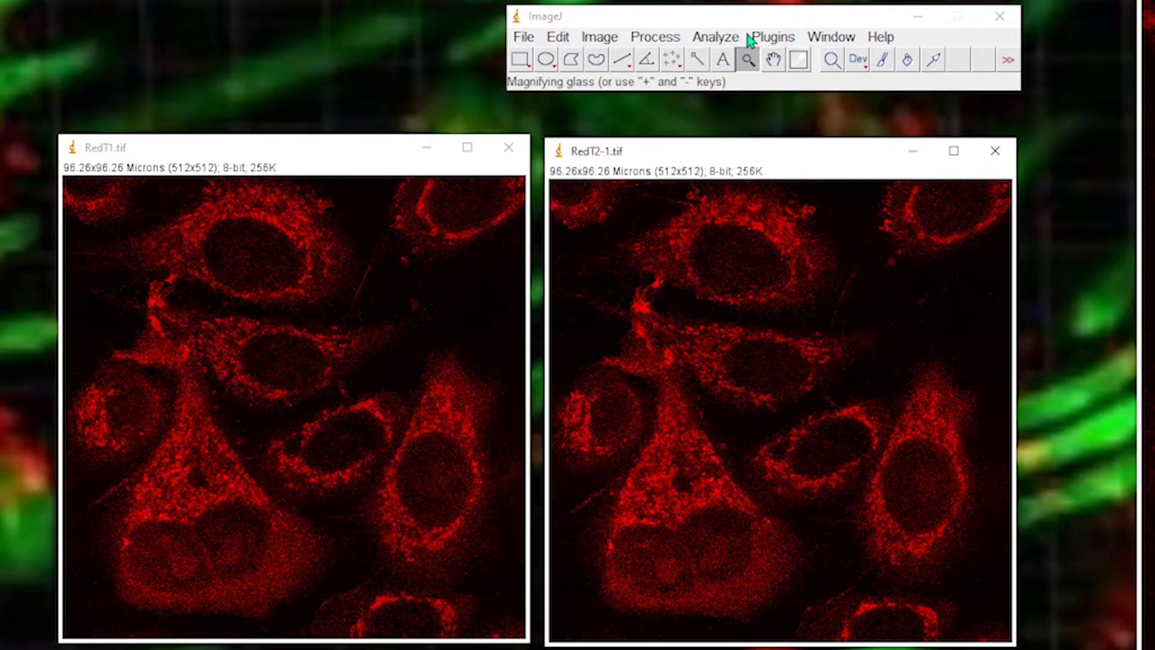
pyautogui.click(773, 36)
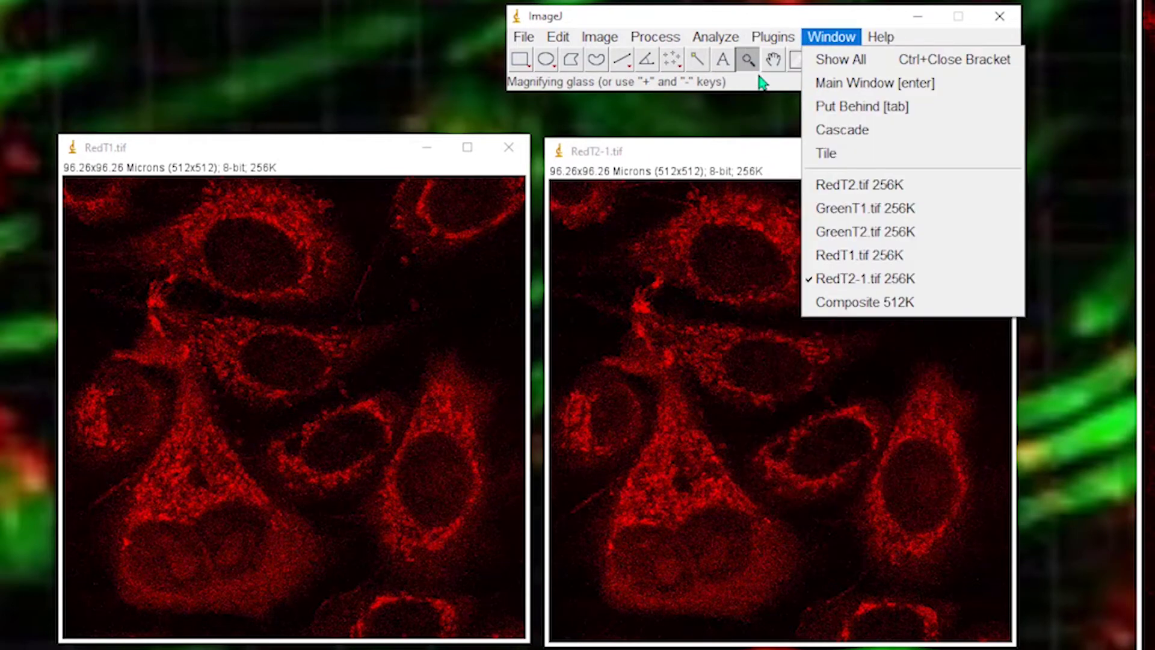
pyautogui.moveTo(782, 231)
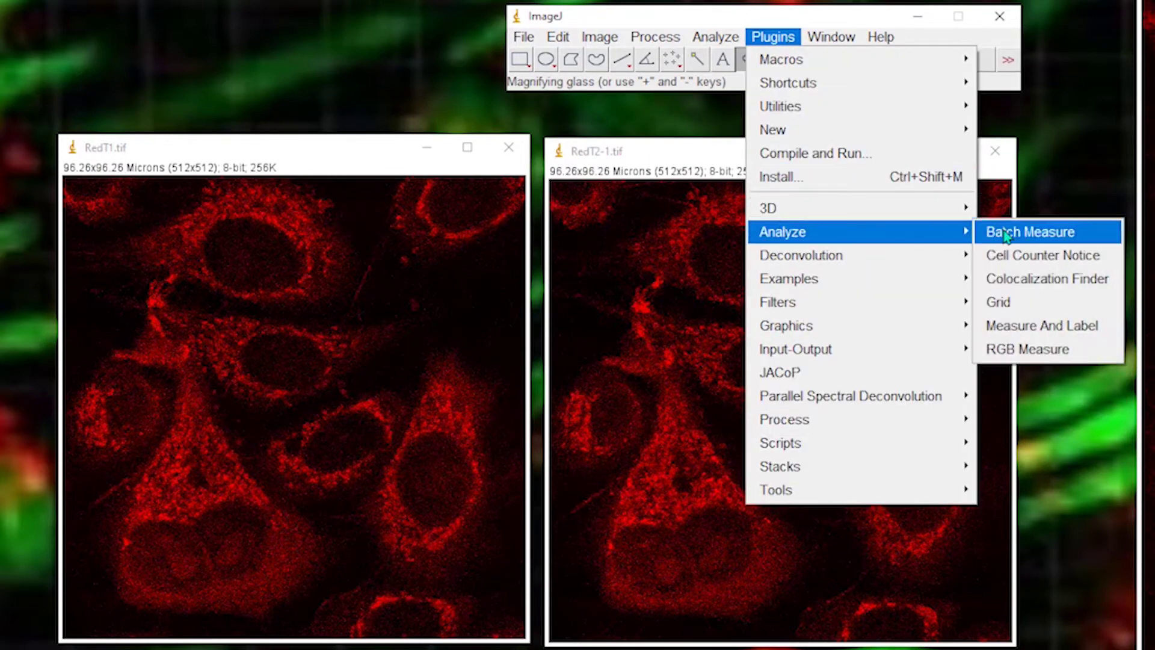
# Step: Run Colocalization Finder keeping RedT2.tif as Image 1 and setting RedT1.tif as Image 2
pyautogui.click(1033, 277)
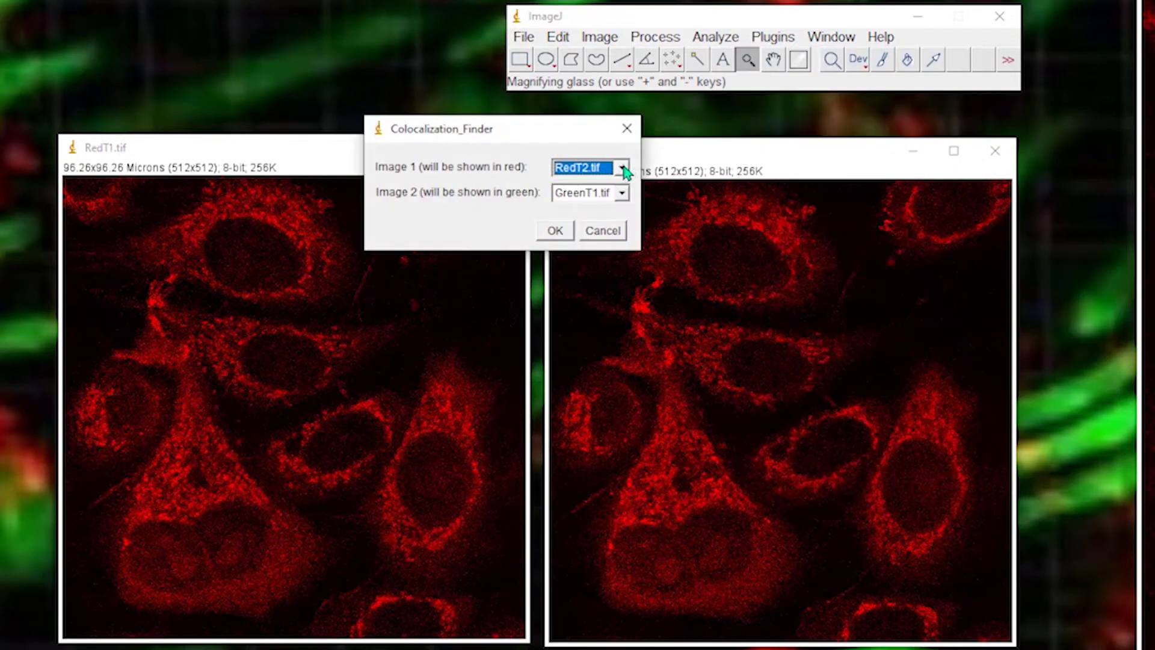
pyautogui.click(621, 192)
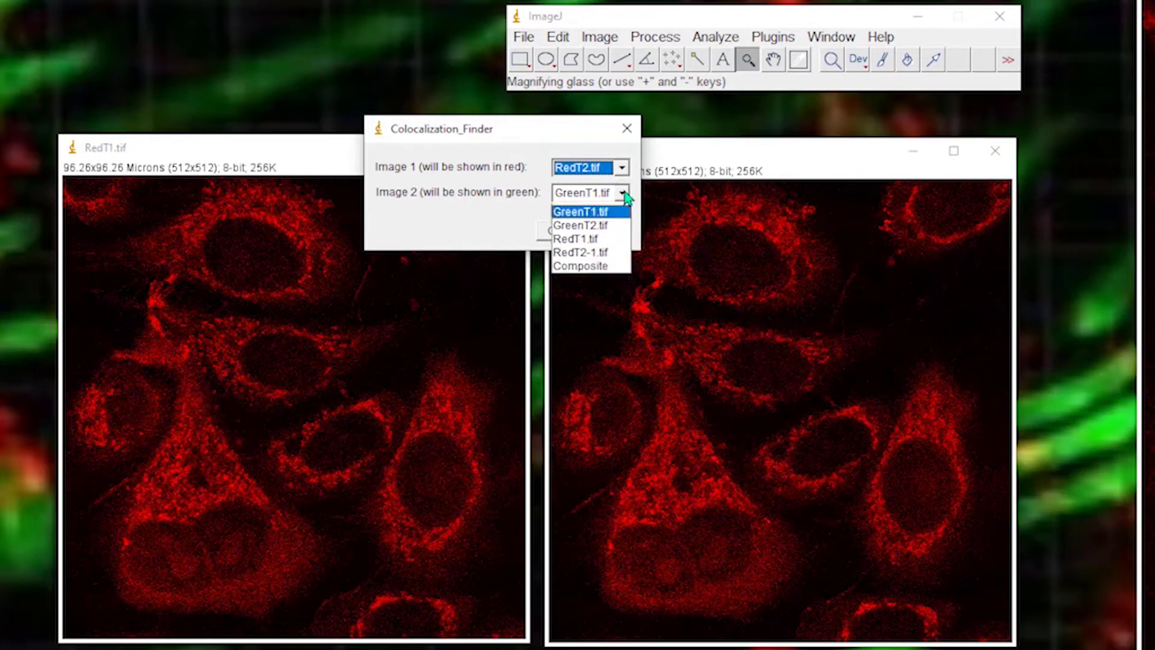
pyautogui.click(601, 251)
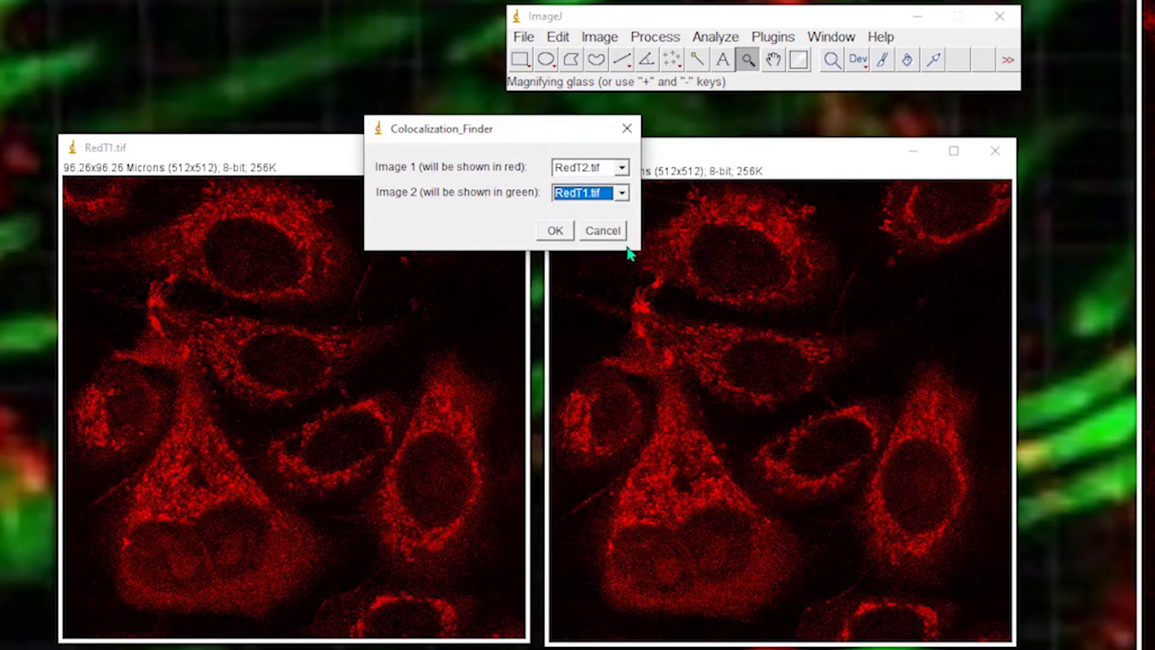
pyautogui.click(551, 233)
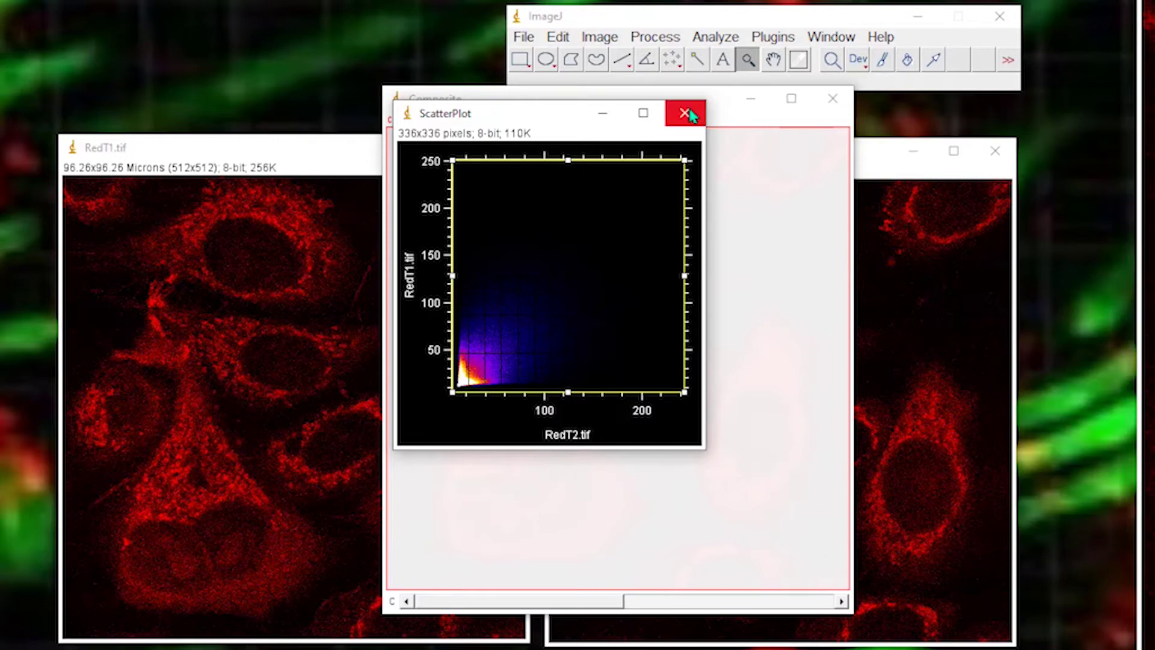
# Step: Close the Composite image, move the scatter plot aside, and zoom into RedT1
pyautogui.click(833, 98)
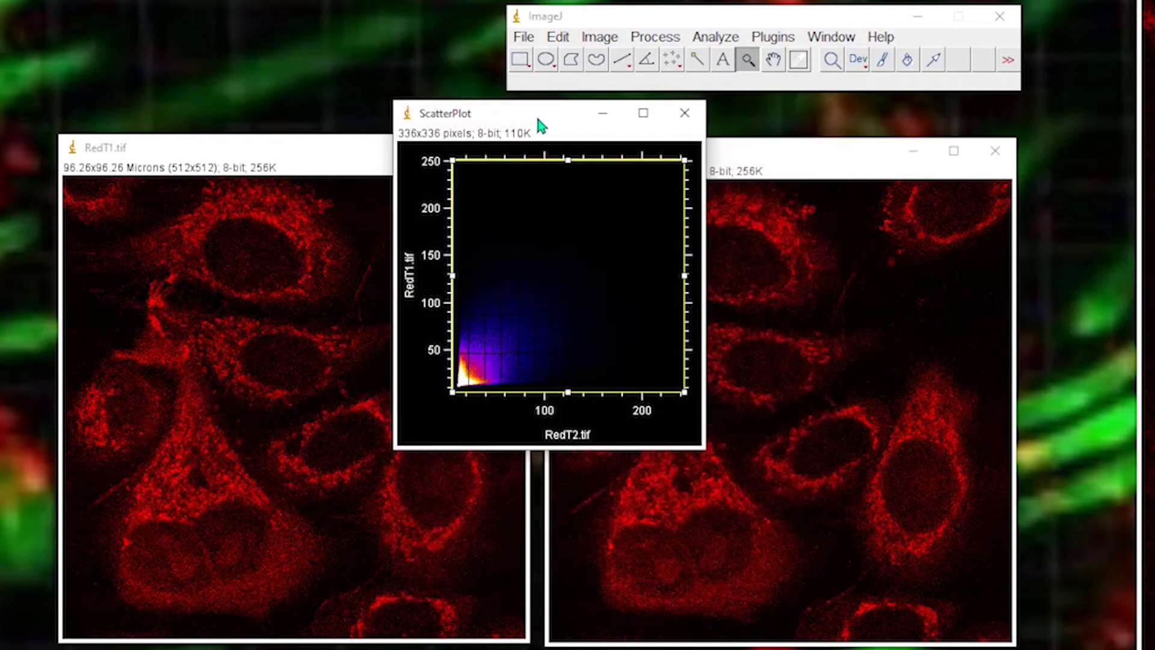
pyautogui.moveTo(535, 116); pyautogui.dragTo(729, 126)
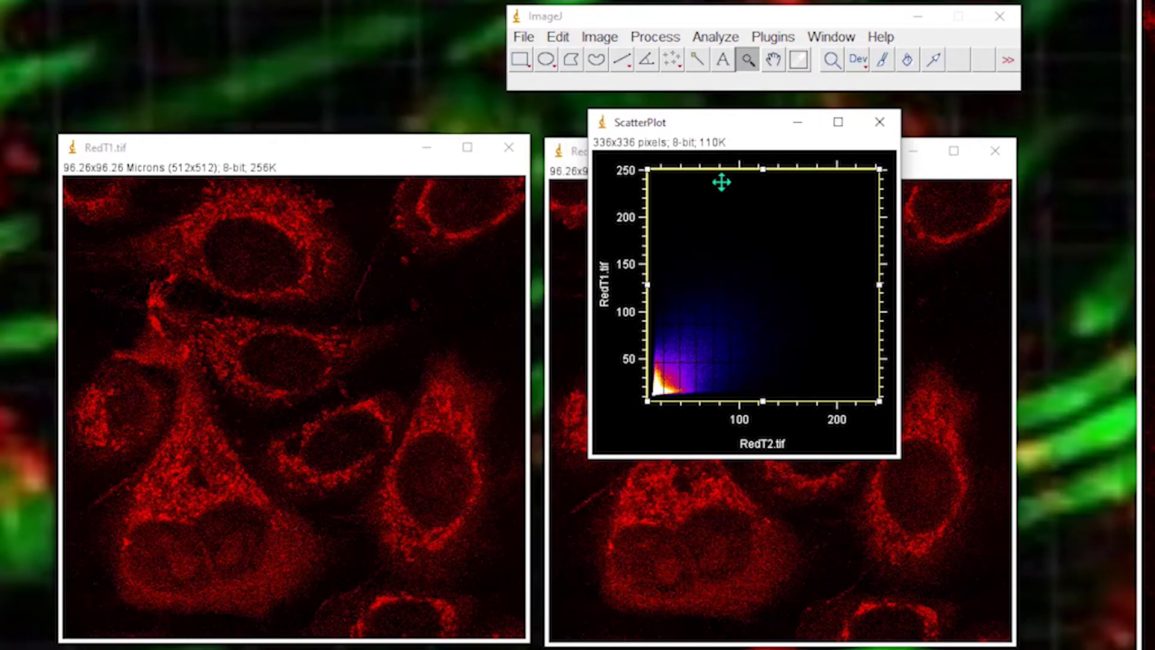
pyautogui.click(452, 374)
pyautogui.click(452, 374)
pyautogui.click(294, 426)
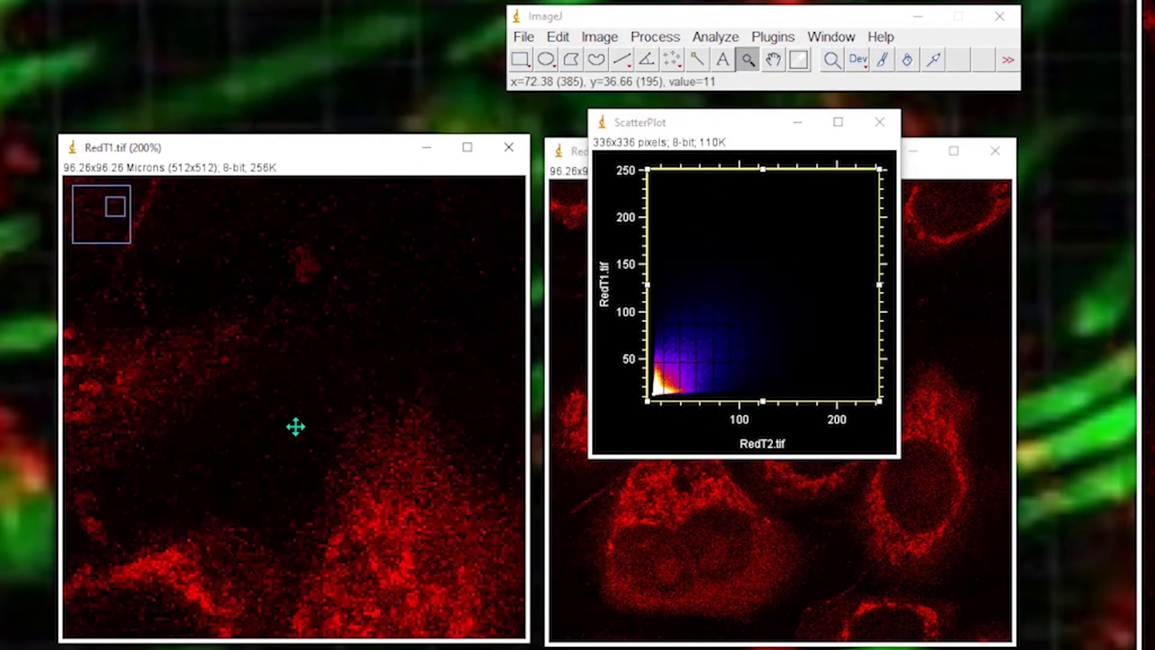
# Step: Zoom RedT1 back out to 100% showing all cells, then close the scatter plot
pyautogui.rightClick(373, 275)
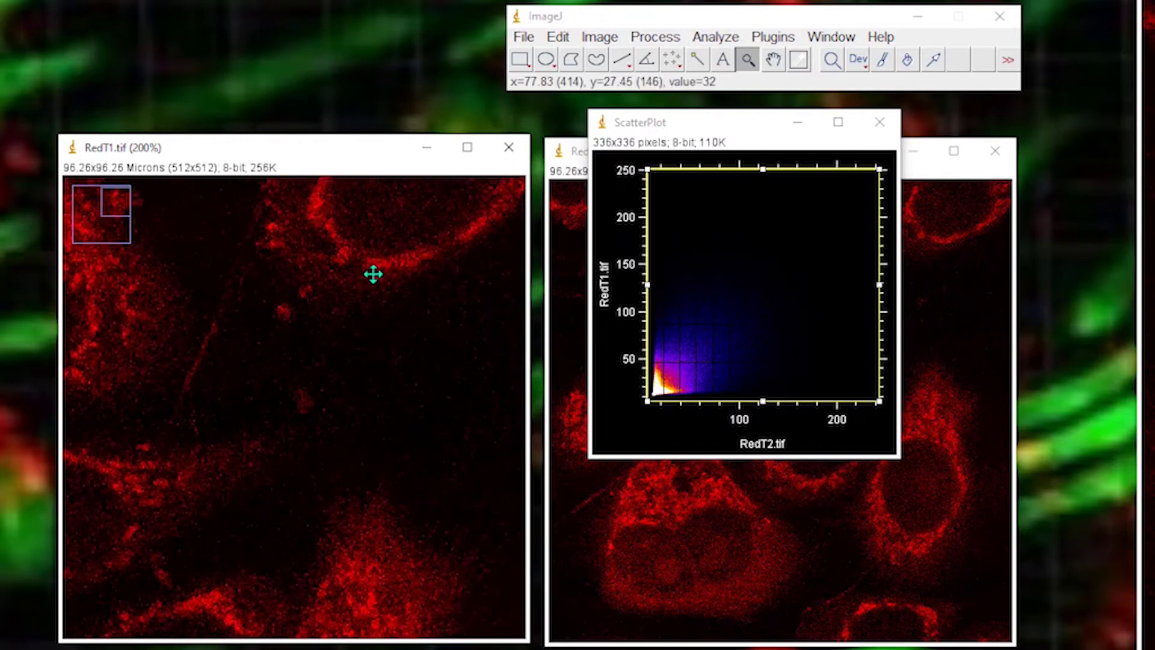
pyautogui.rightClick(374, 273)
pyautogui.rightClick(374, 299)
pyautogui.rightClick(375, 299)
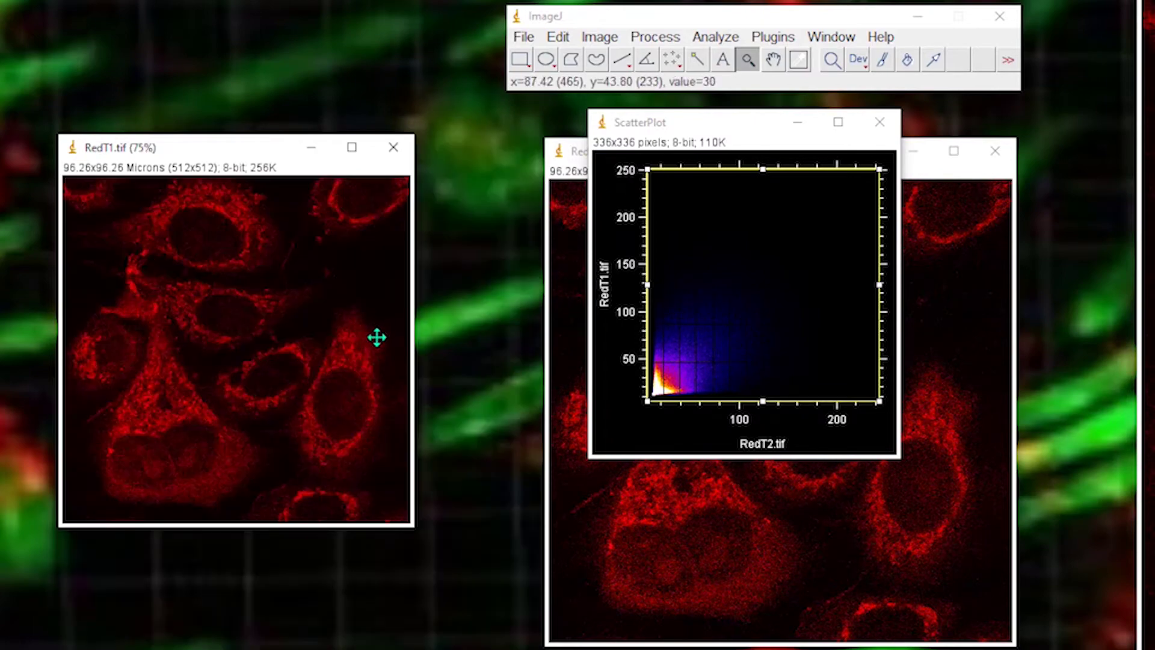
pyautogui.click(337, 353)
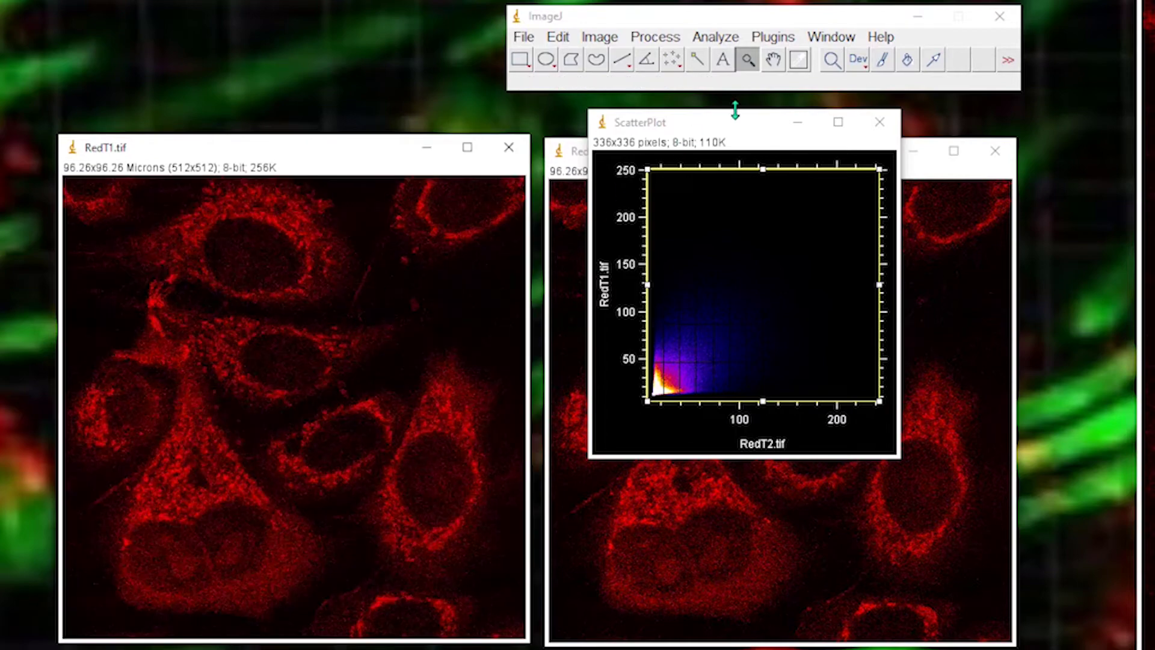
pyautogui.moveTo(732, 122); pyautogui.dragTo(743, 133)
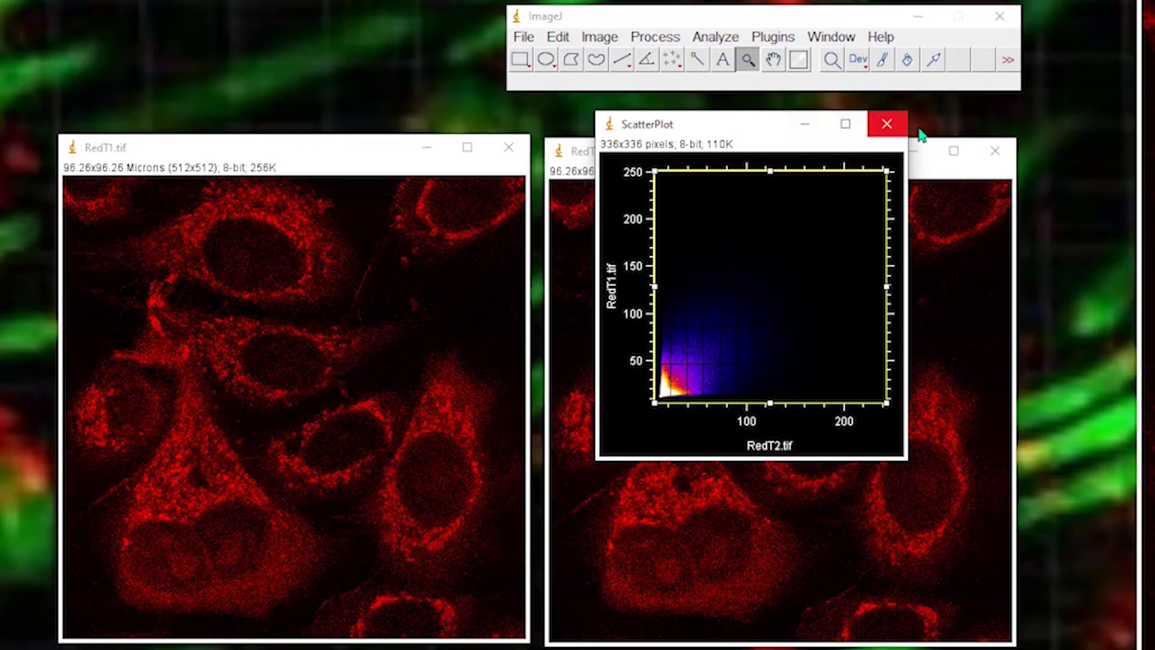
pyautogui.click(893, 131)
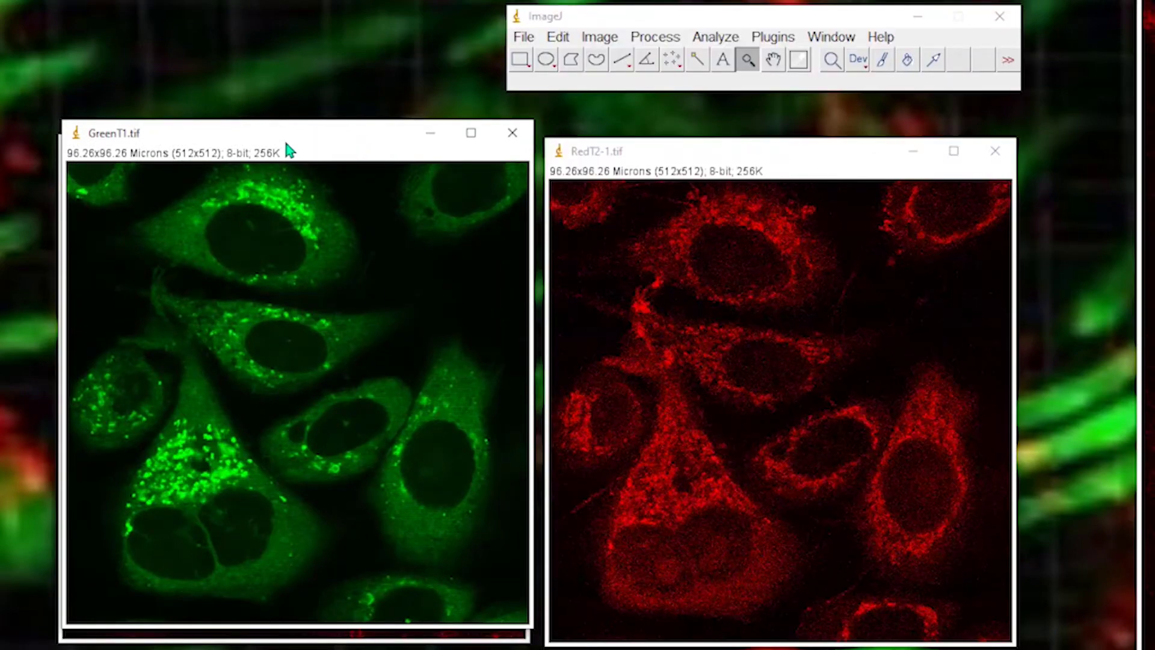
# Step: Move GreenT1.tif aside to reveal RedT1.tif and shift GreenT2.tif down-right
pyautogui.moveTo(288, 151); pyautogui.dragTo(586, 204)
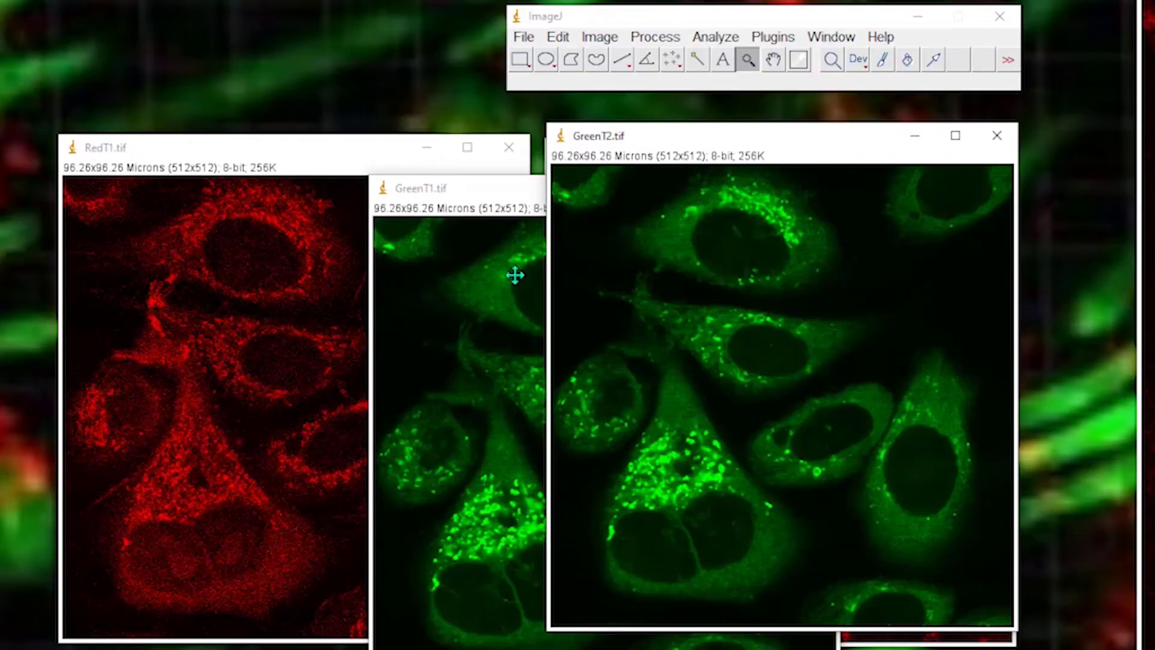
pyautogui.moveTo(650, 142); pyautogui.dragTo(698, 203)
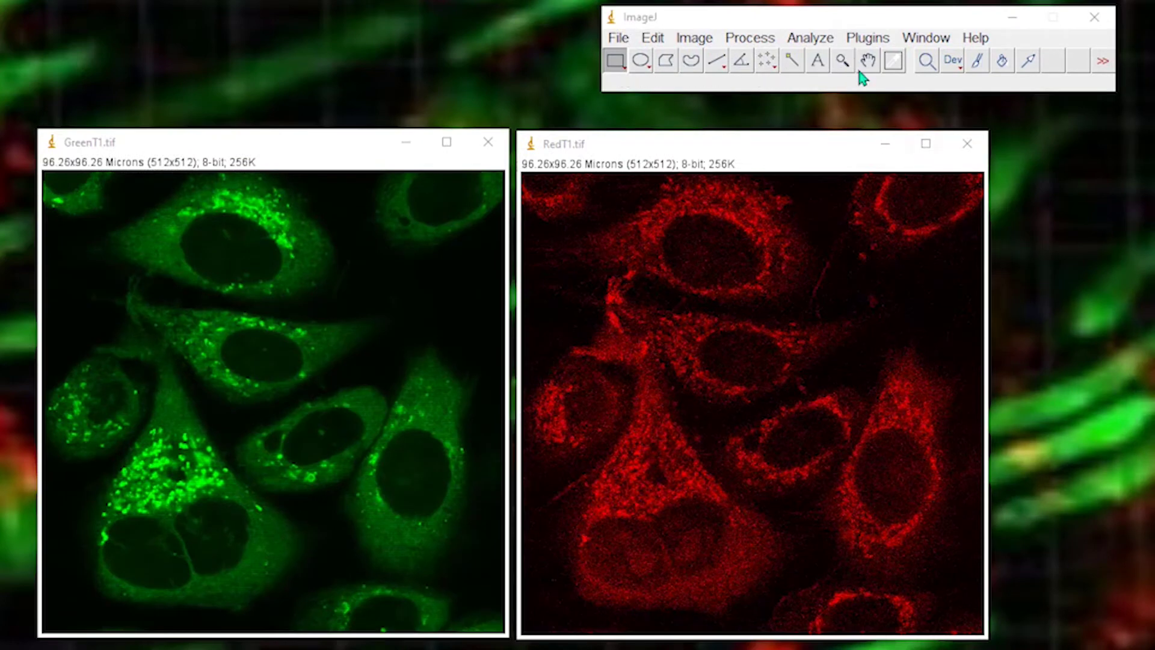
# Step: Launch JACoP and arrange its dialog top-left with GreenT1.tif and RedT1.tif beside it
pyautogui.click(868, 38)
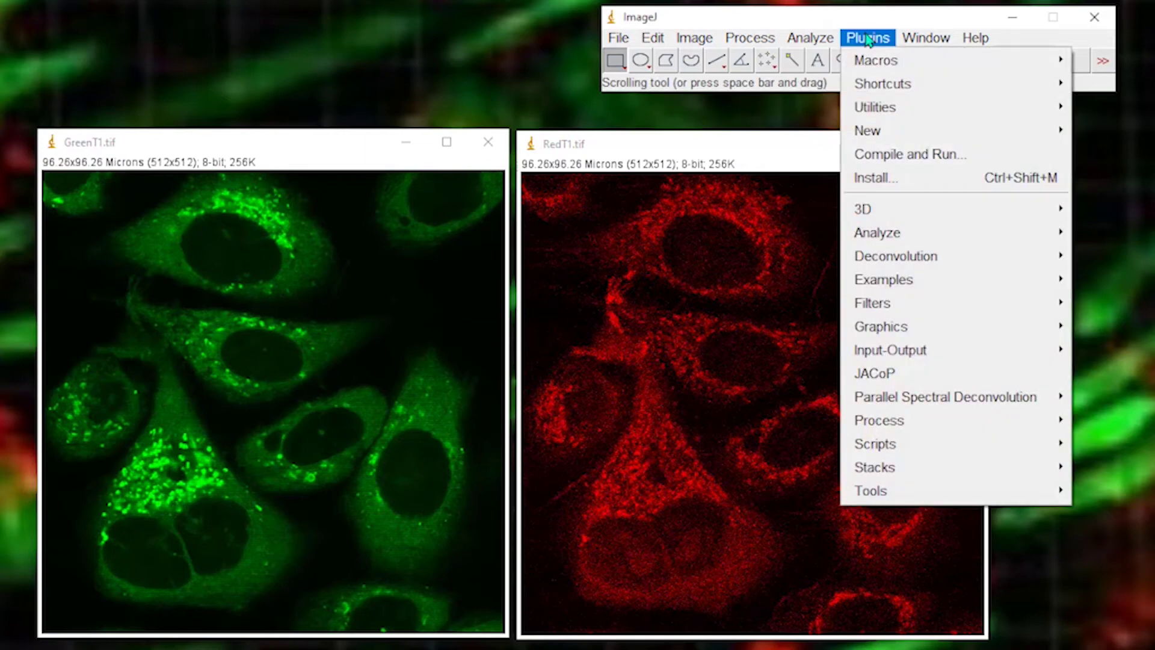
pyautogui.click(882, 374)
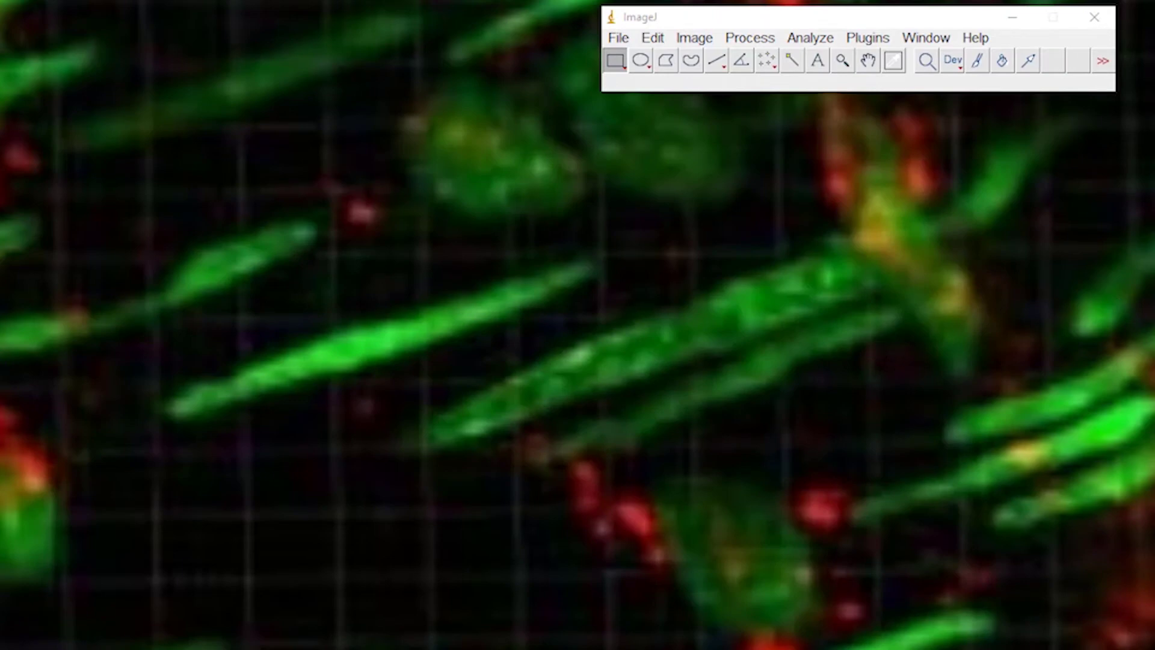
pyautogui.moveTo(830, 85); pyautogui.dragTo(123, 127)
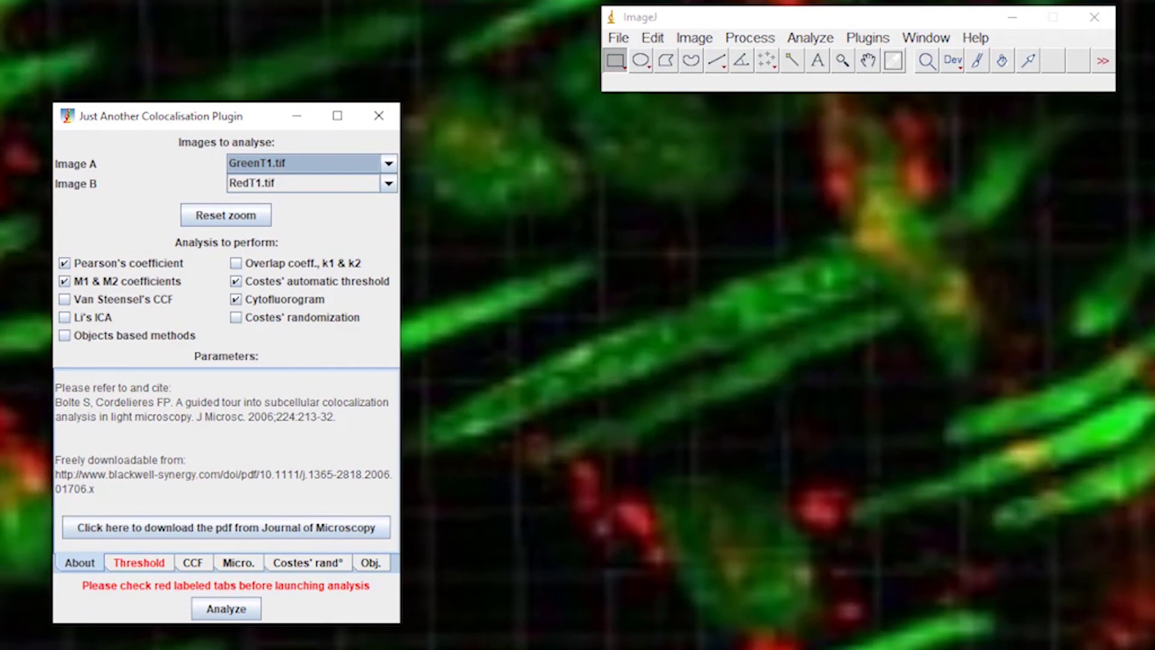
pyautogui.moveTo(1124, 107); pyautogui.dragTo(393, 158)
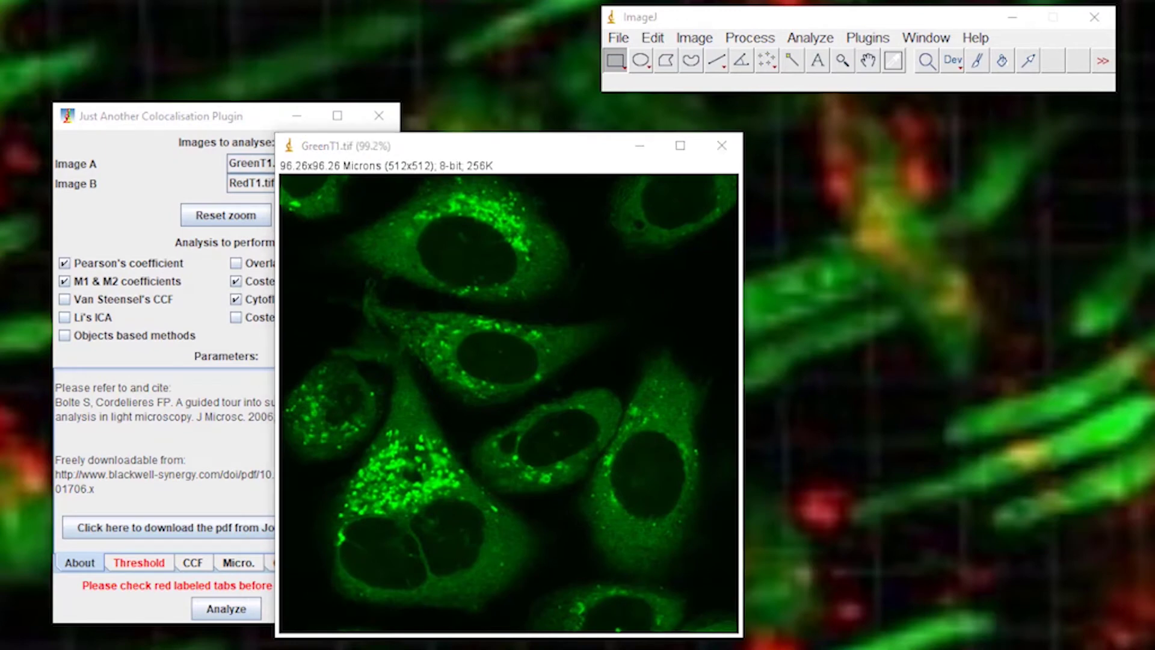
pyautogui.moveTo(1146, 72); pyautogui.dragTo(739, 147)
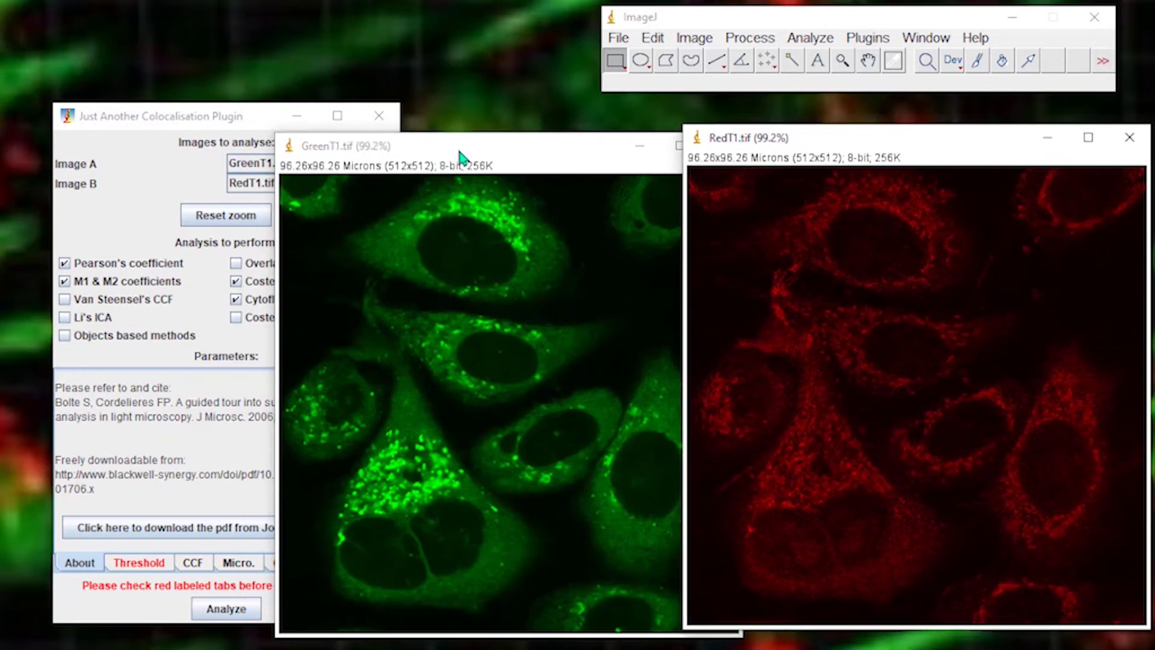
pyautogui.moveTo(459, 151); pyautogui.dragTo(398, 148)
pyautogui.moveTo(189, 122); pyautogui.dragTo(147, 47)
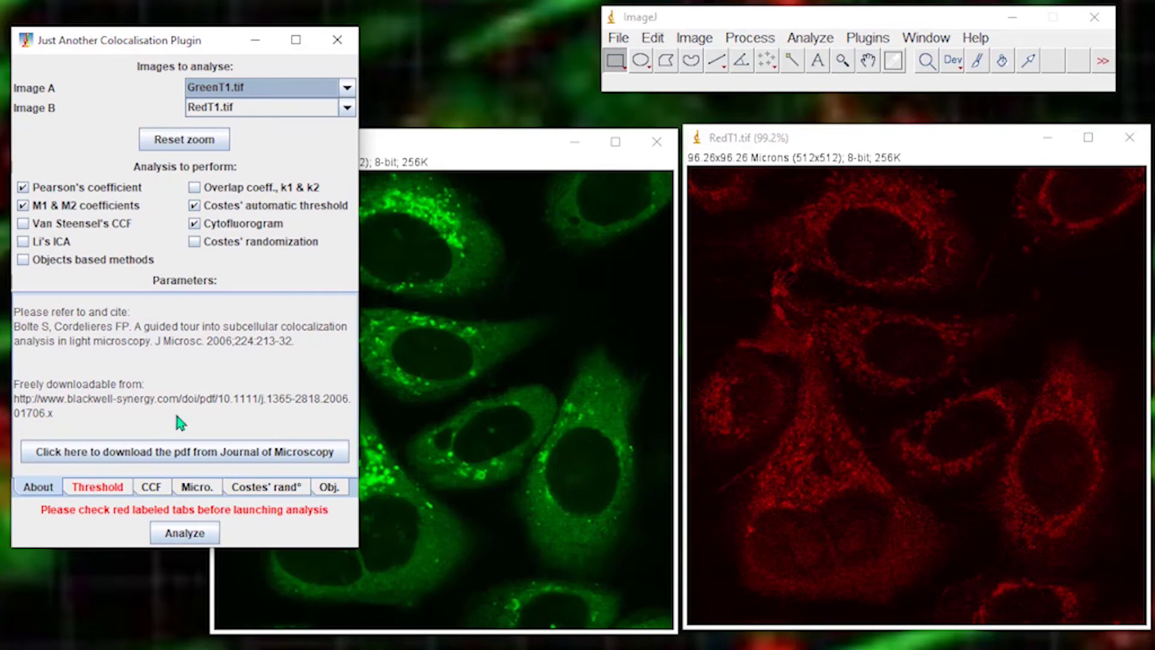
# Step: On JACoP's Threshold tab, set Image A (GreenT1) to 38 and Image B (RedT1) to 53
pyautogui.click(99, 488)
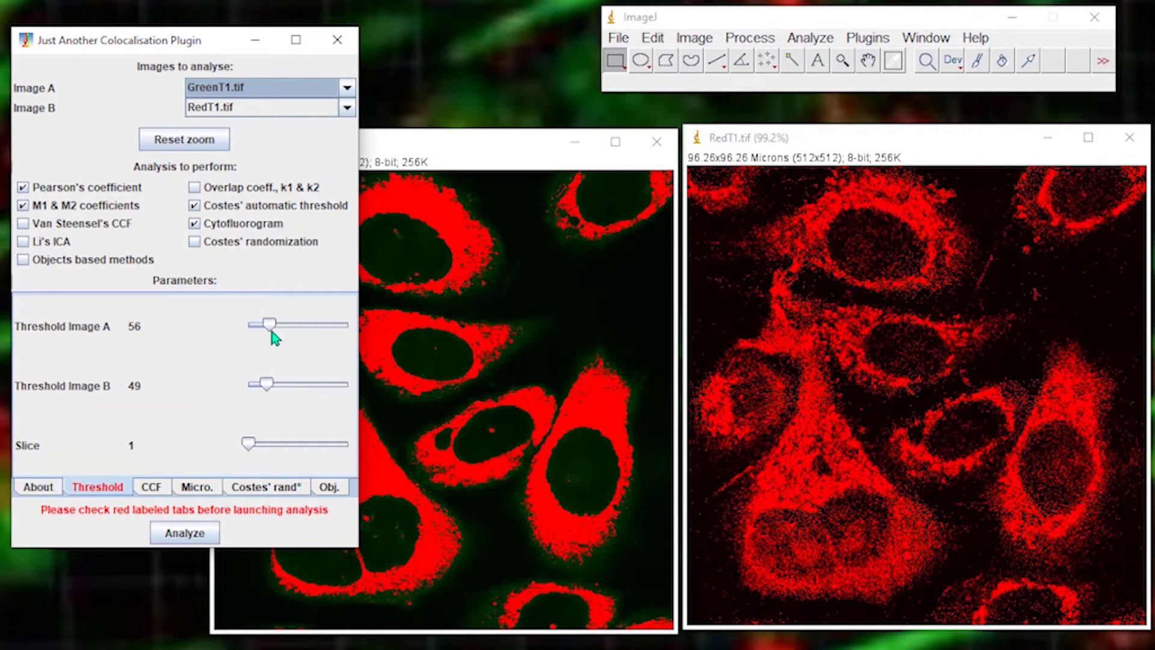
pyautogui.moveTo(270, 327); pyautogui.dragTo(260, 327)
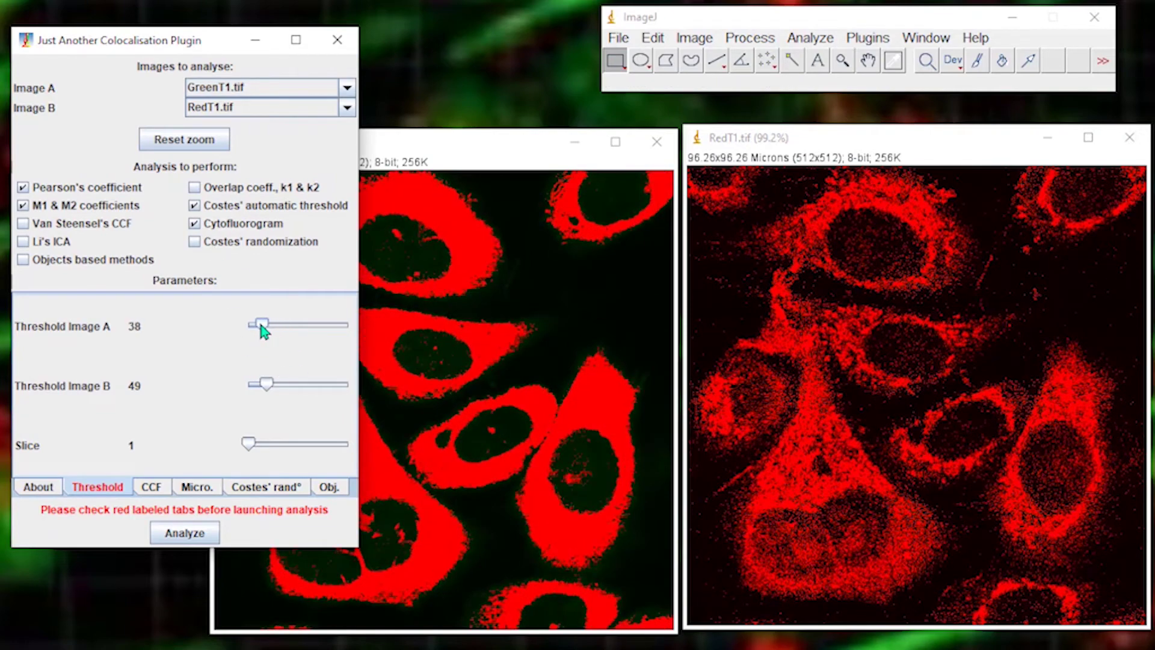
pyautogui.moveTo(266, 385)
pyautogui.mouseDown()
pyautogui.moveTo(279, 384)
pyautogui.moveTo(269, 385)
pyautogui.mouseUp()
# Step: Run JACoP's analysis, then close the RedT1, cytofluorogram, Costes' mask and Costes' threshold windows
pyautogui.click(192, 539)
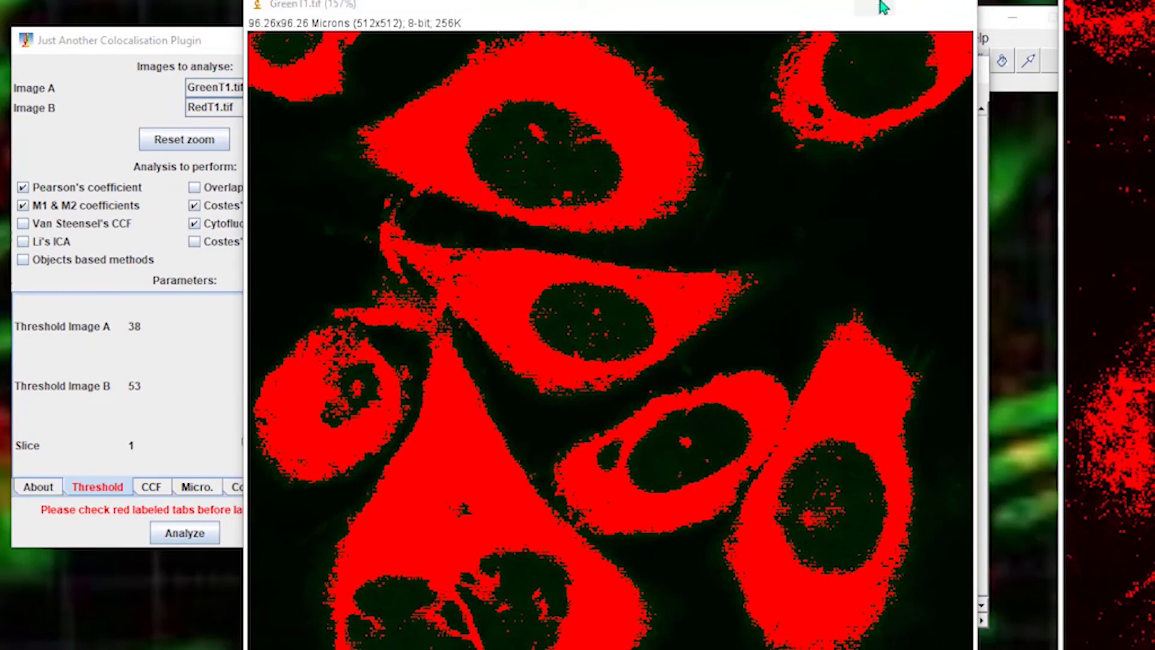
pyautogui.click(877, 9)
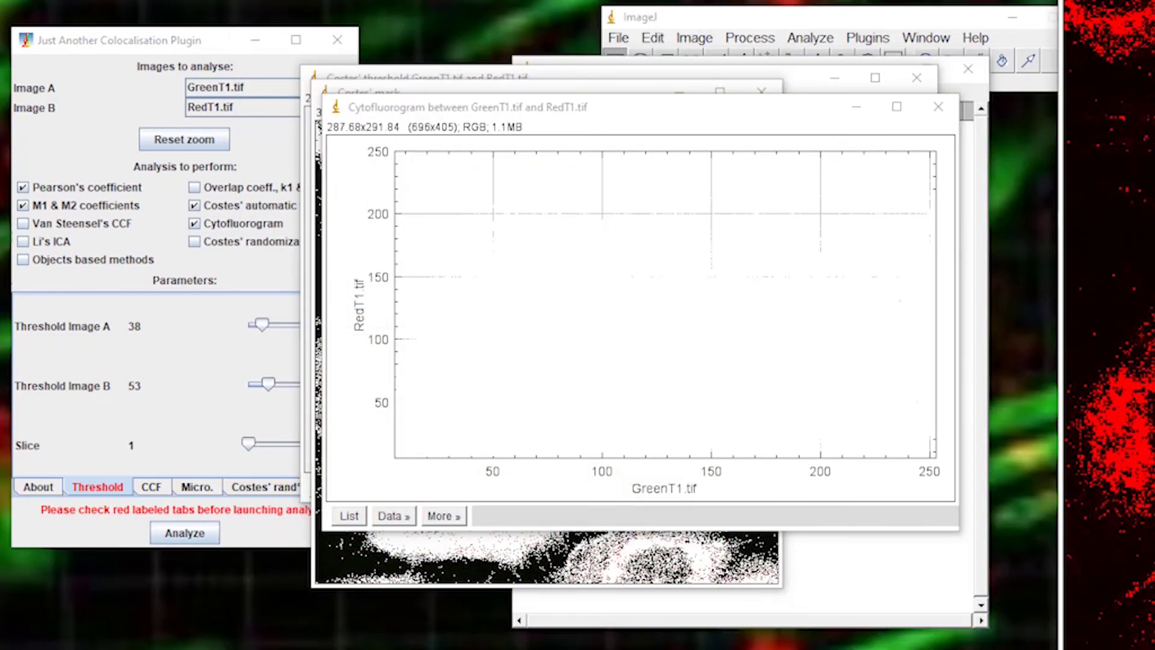
pyautogui.moveTo(774, 30); pyautogui.dragTo(722, 44)
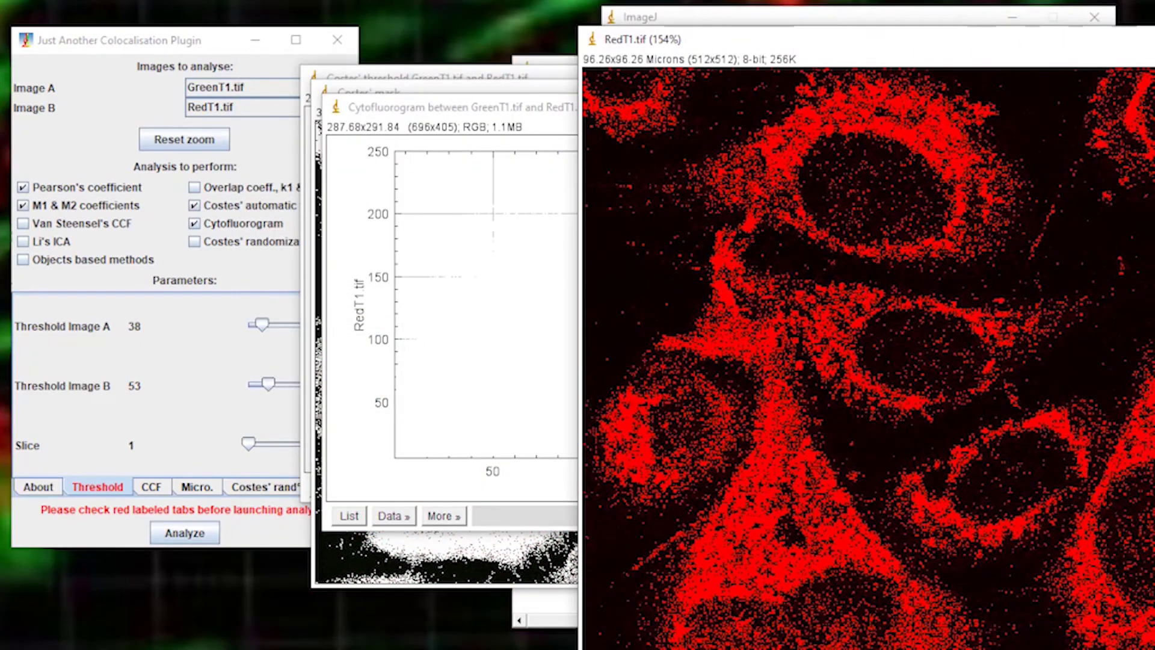
pyautogui.hotkey('ctrl', 'w')
pyautogui.click(941, 106)
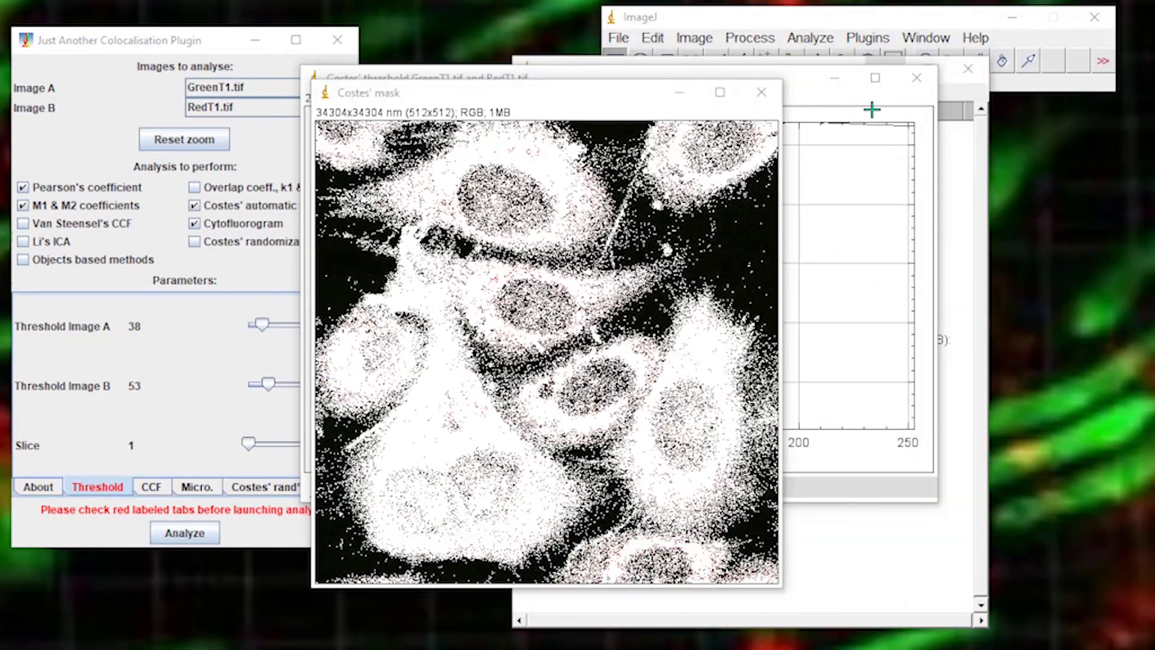
pyautogui.click(761, 92)
pyautogui.click(917, 78)
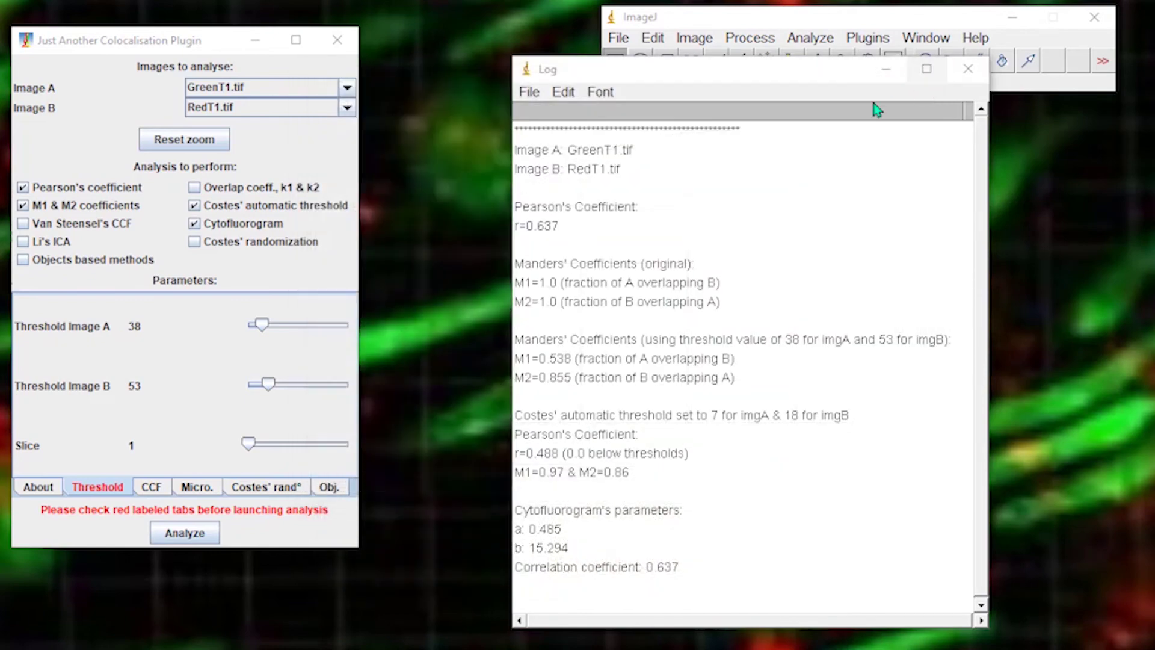
# Step: Drag the Log showing r=0.637, M1=0.538 and M2=0.855 toward the screen centre
pyautogui.moveTo(754, 77); pyautogui.dragTo(649, 73)
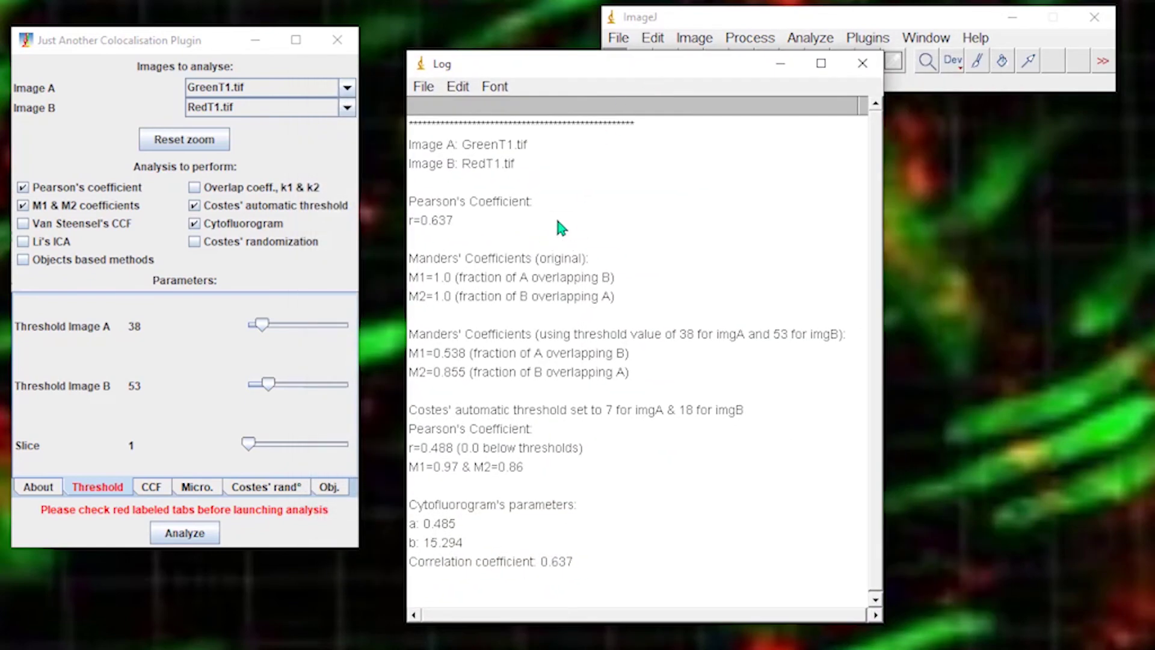